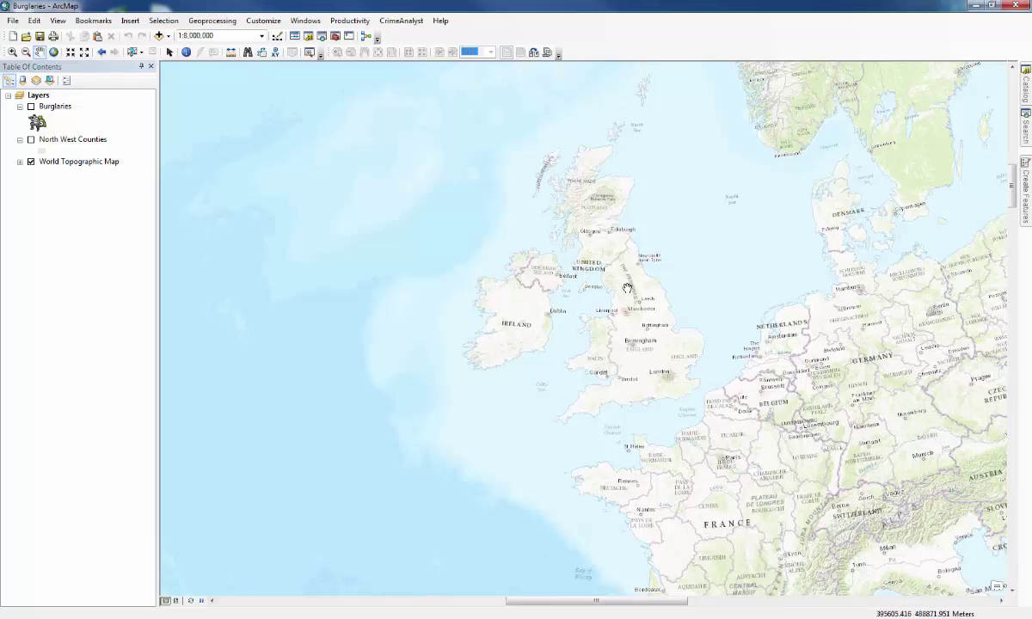
Step: Zoom the basemap from Europe in to England and Wales at about 1:3,000,000
scroll(566, 322, "up", 2)
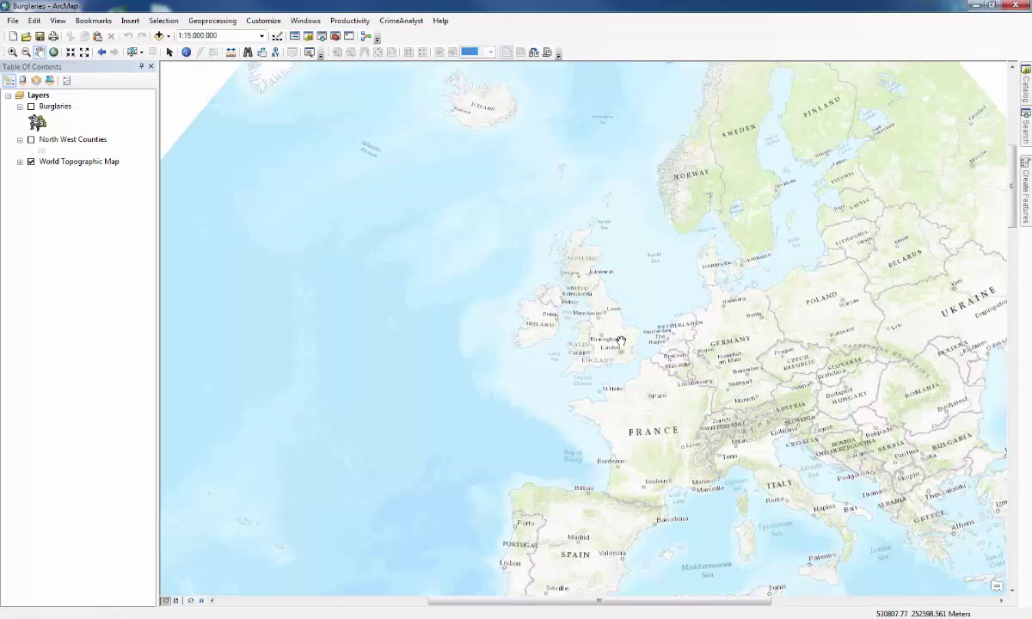
scroll(620, 341, "down", 2)
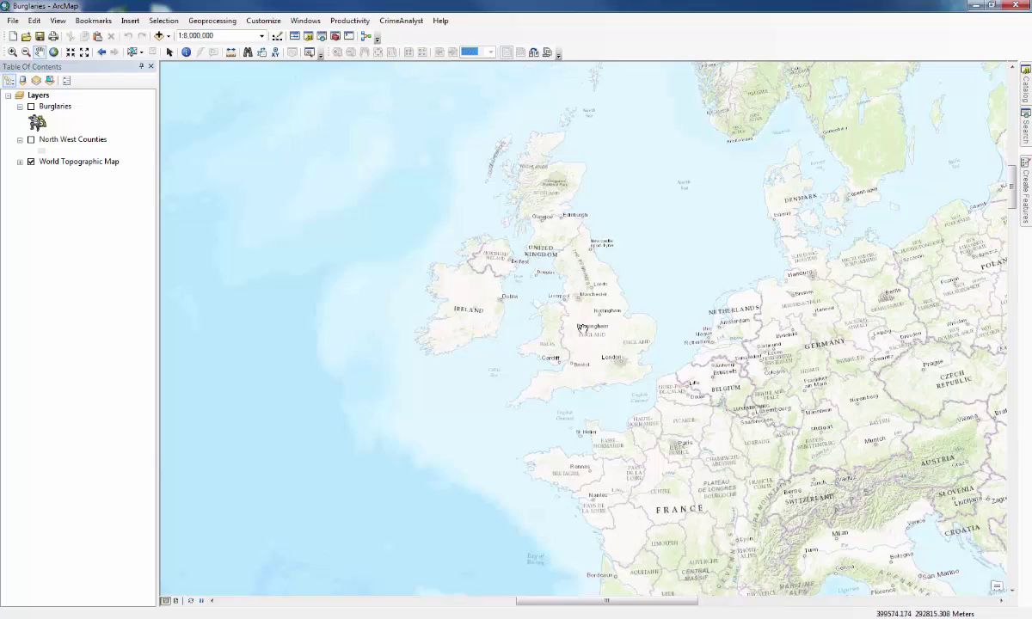
scroll(582, 327, "down", 5)
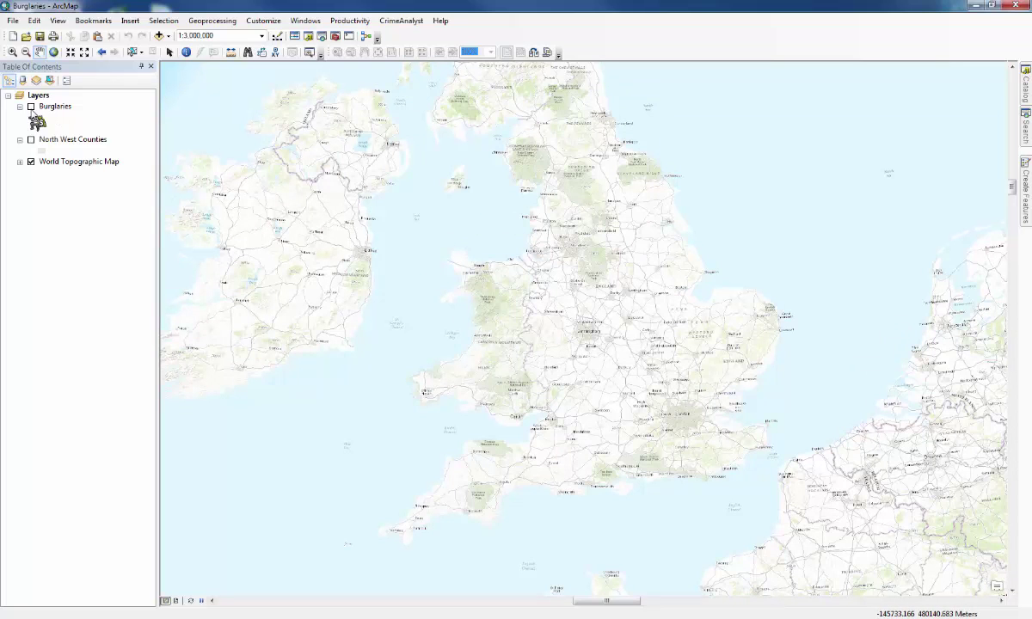
Step: Switch on the Burglaries layer and zoom to the North West Counties extent (1:479,187)
left_click(31, 106)
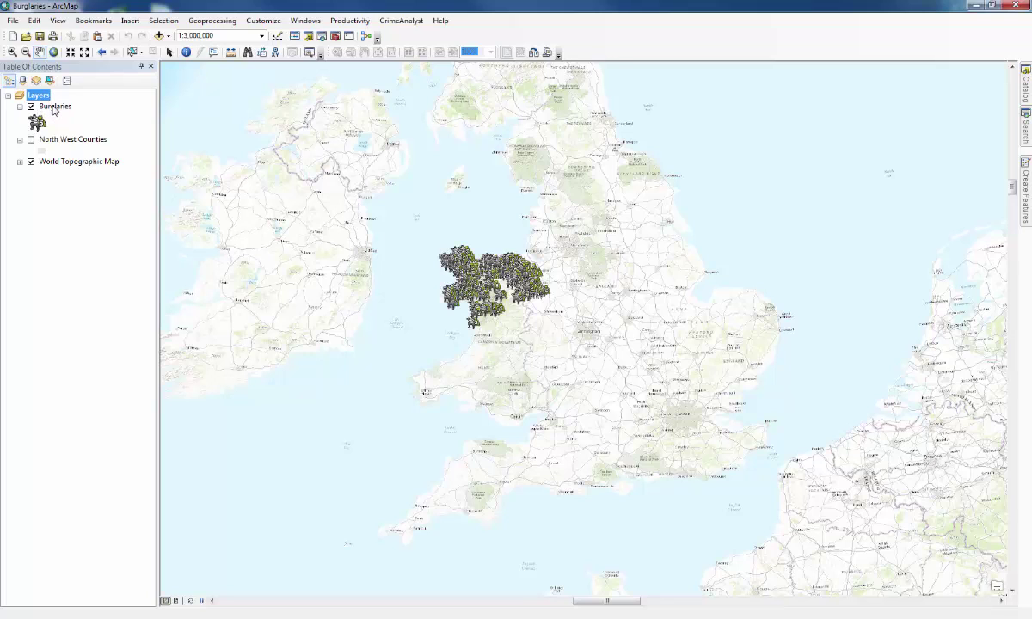
left_click(69, 143)
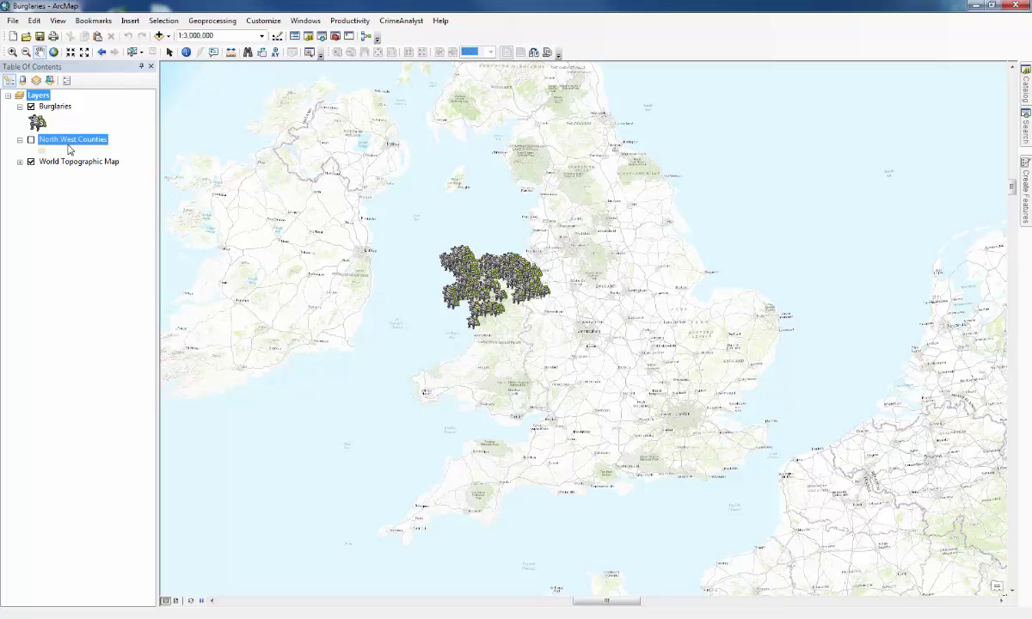
right_click(69, 145)
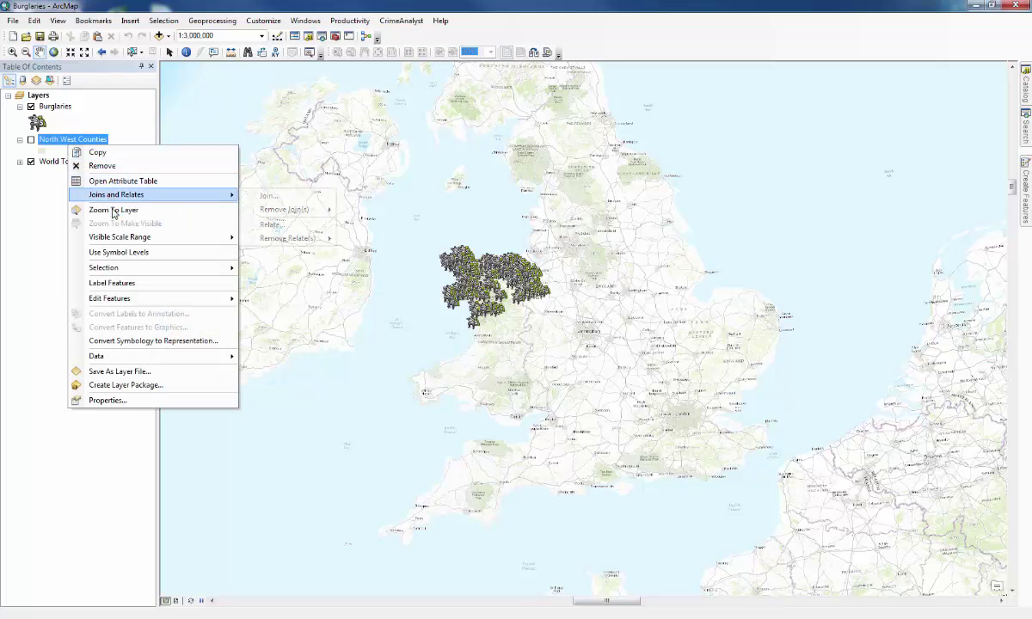
left_click(112, 210)
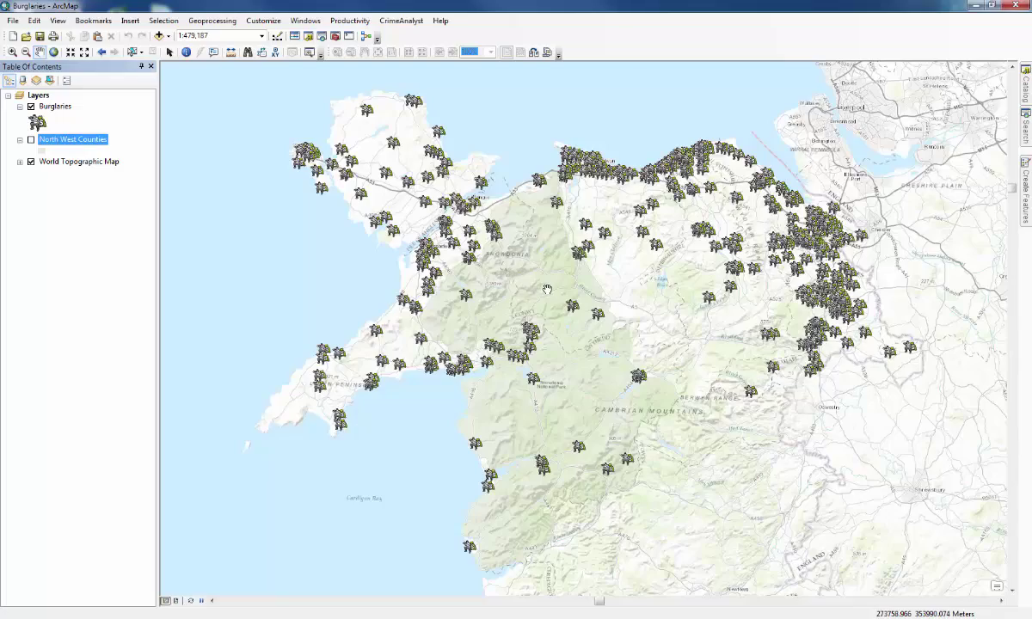
Step: Set the data frame's Clip Options to Clip to shape using the Current Visible Extent
right_click(545, 284)
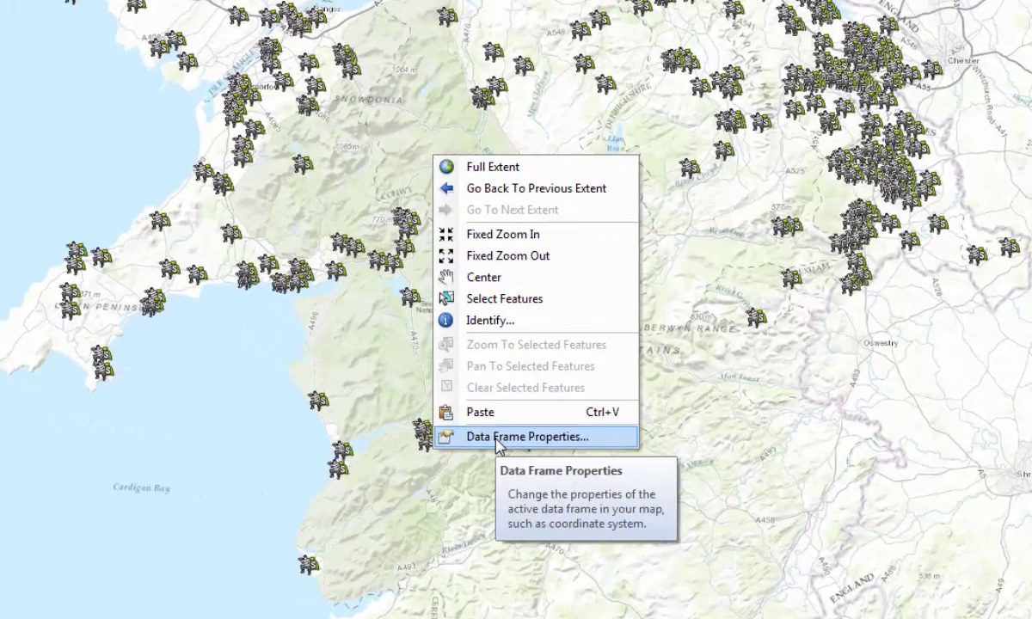
left_click(527, 446)
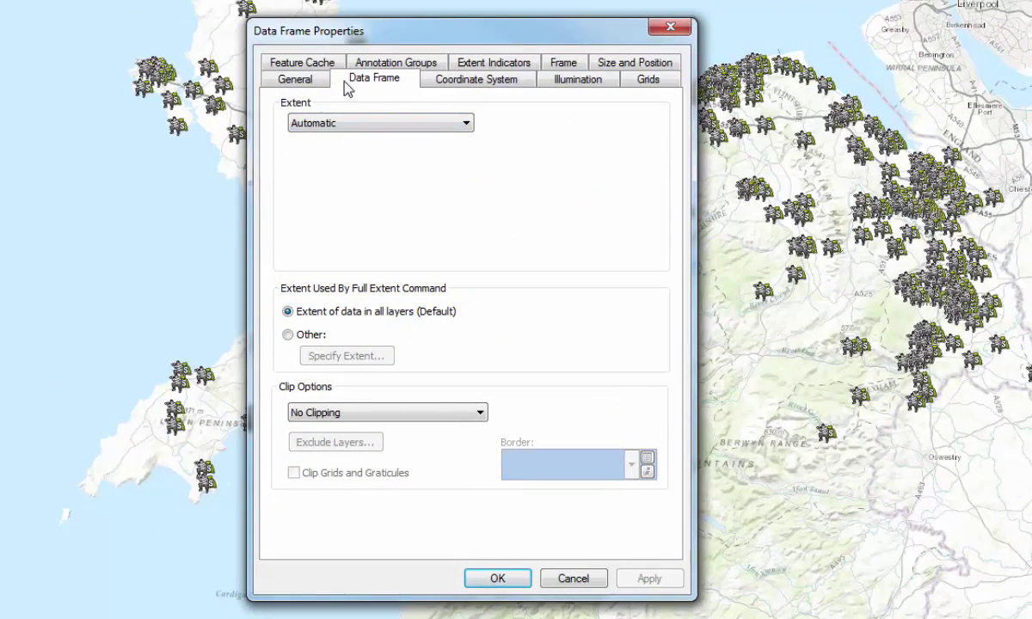
left_click(441, 413)
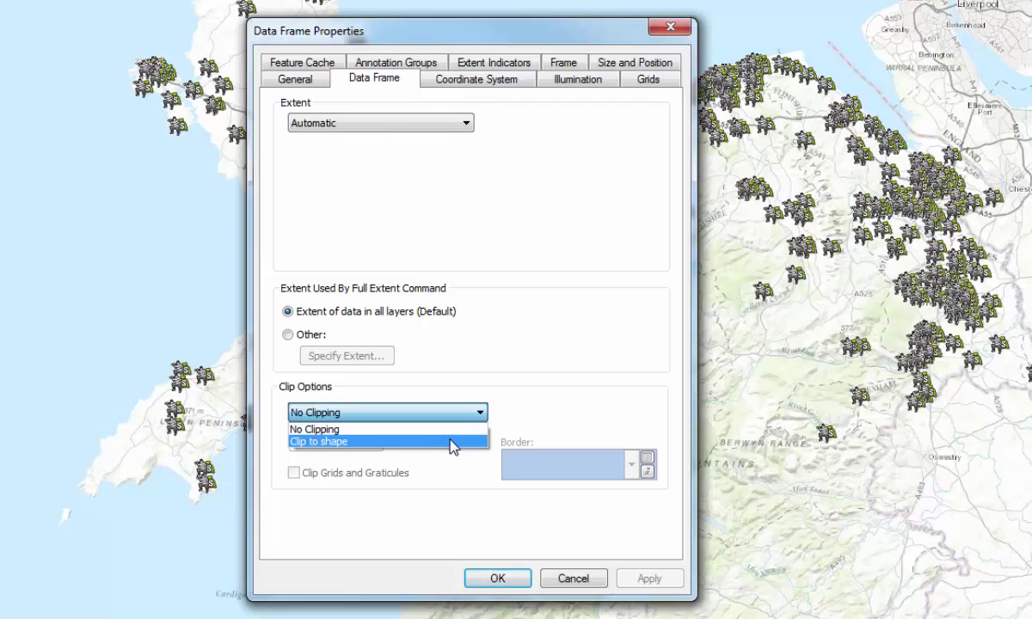
left_click(451, 441)
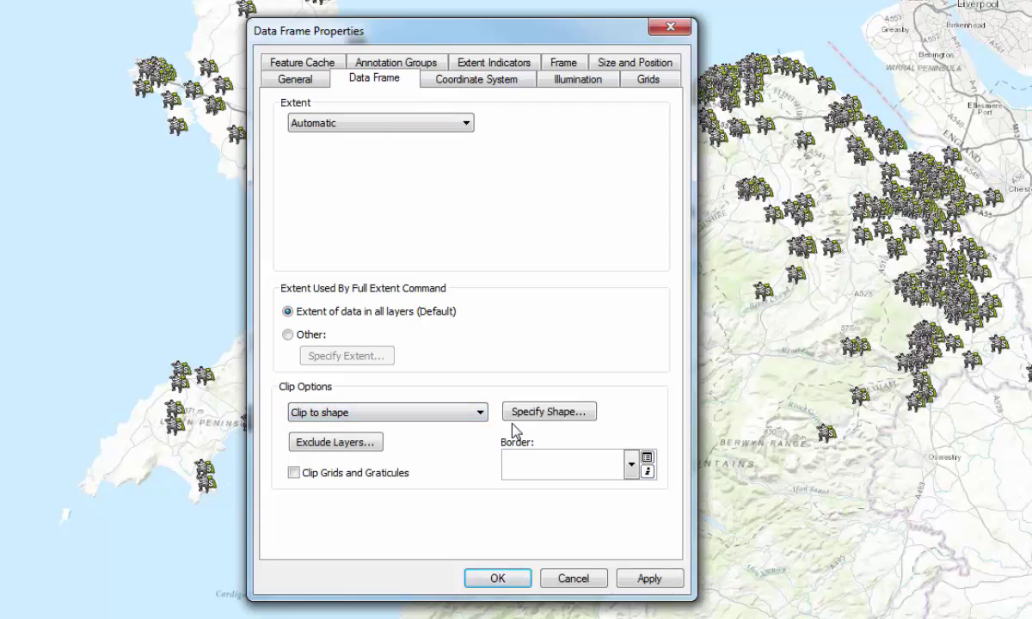
left_click(588, 416)
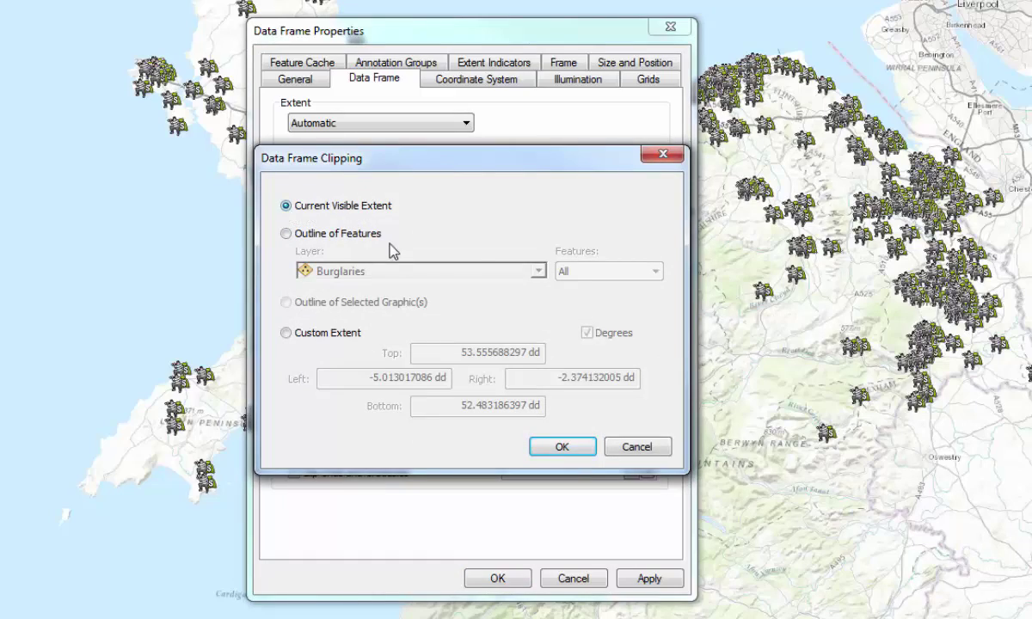
left_click(554, 446)
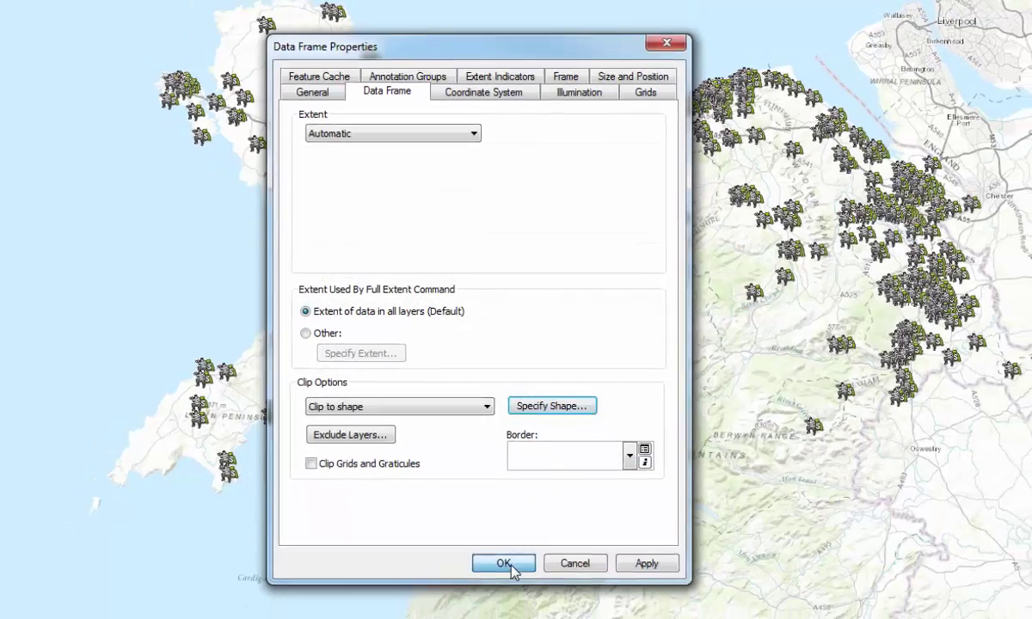
left_click(497, 578)
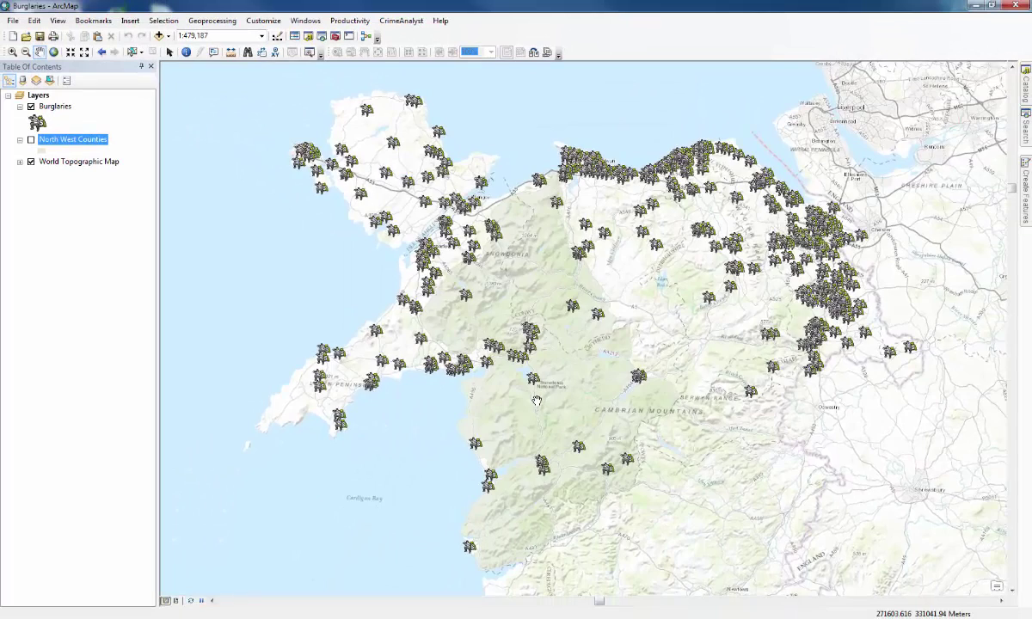
Step: Zoom the map to 1:400,000 and pan to centre the burglary points over north Wales
scroll(537, 401, "up", 3)
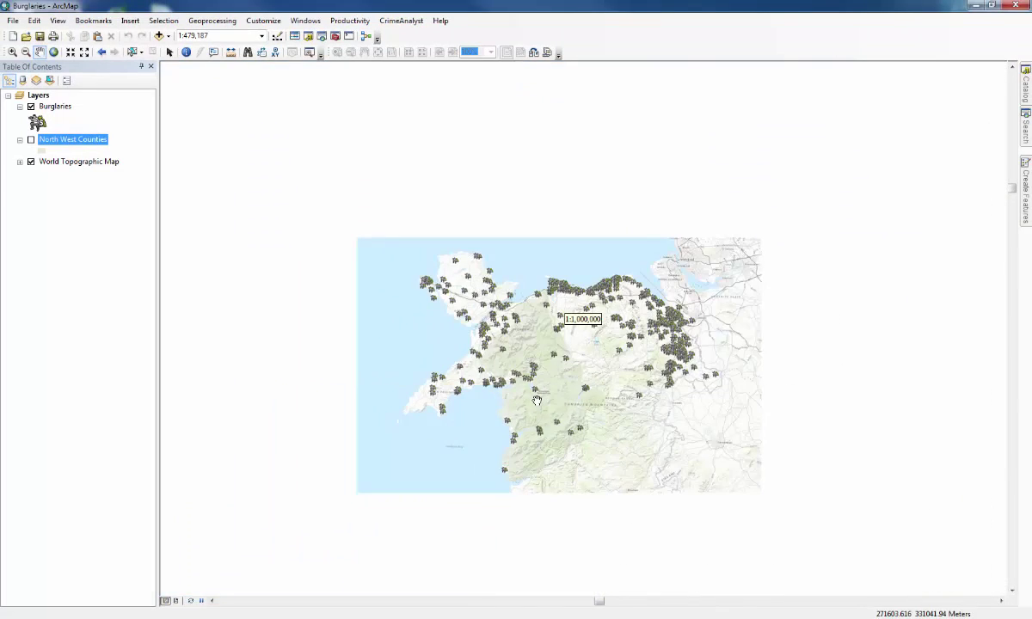
scroll(537, 401, "down", 4)
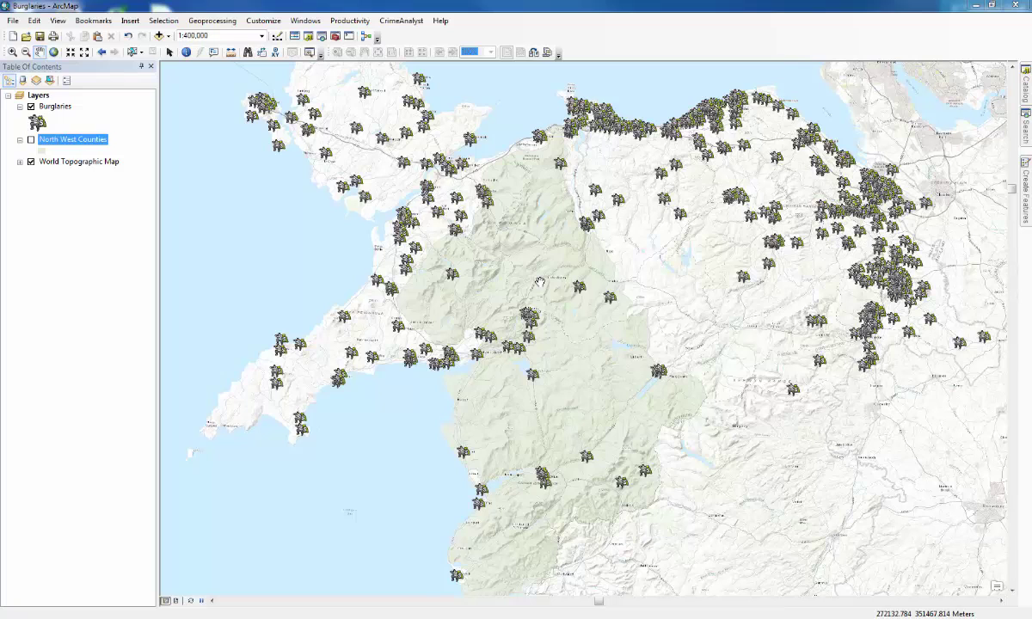
left_click_drag(539, 282, 540, 317)
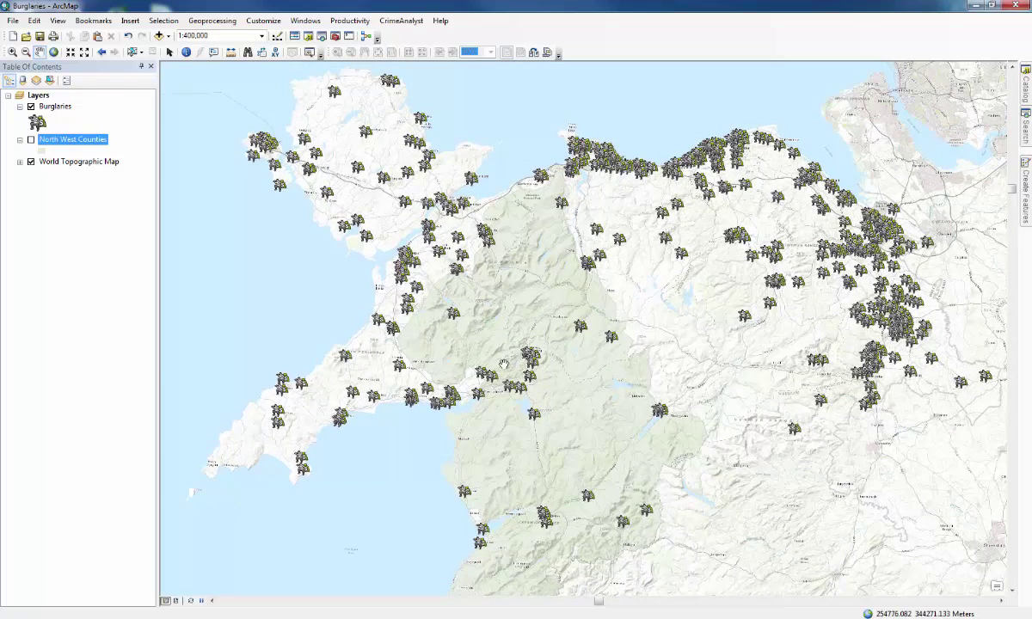
mouse_move(544, 379)
left_mouse_down()
mouse_move(527, 344)
mouse_move(543, 357)
left_mouse_up()
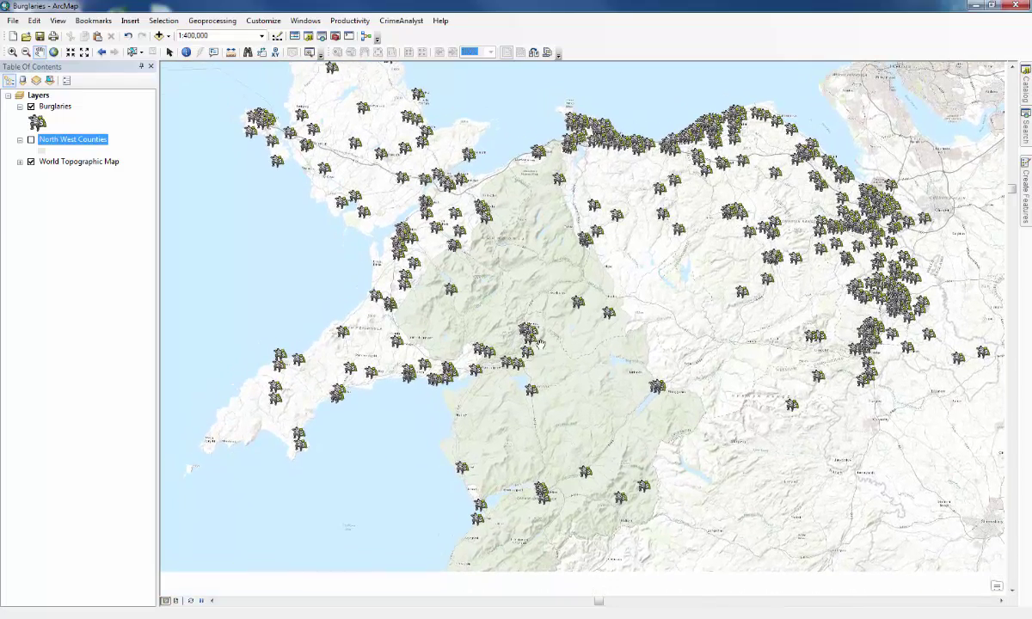
right_click(51, 107)
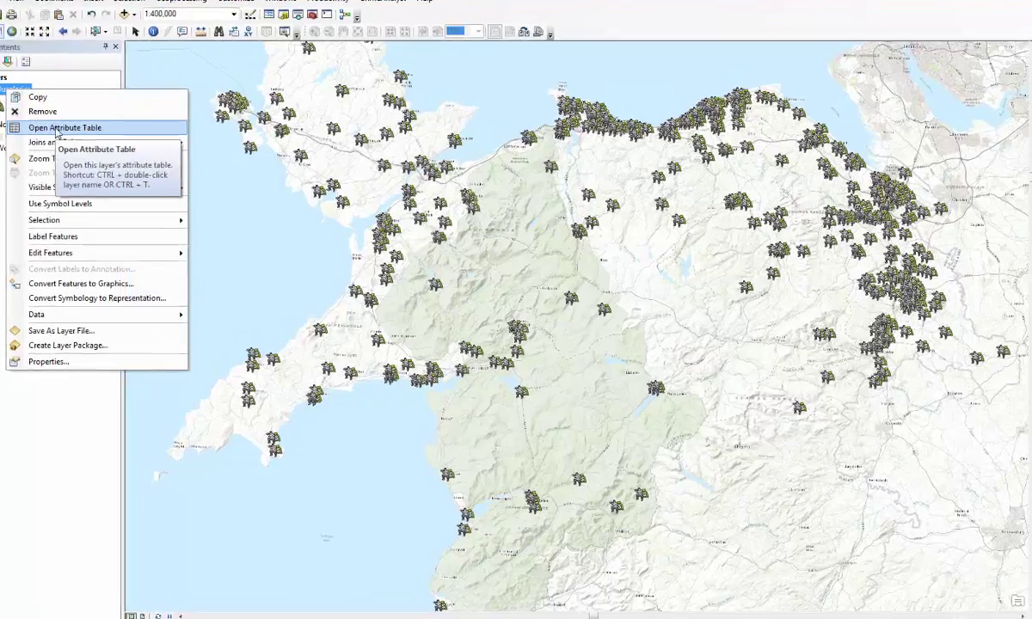
left_click(94, 143)
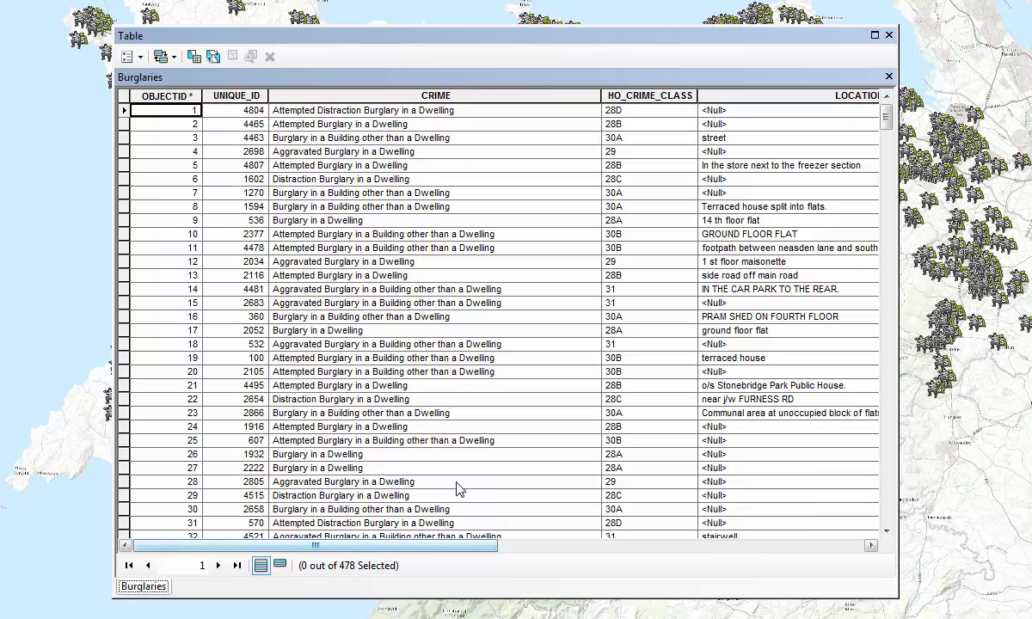
left_click(889, 35)
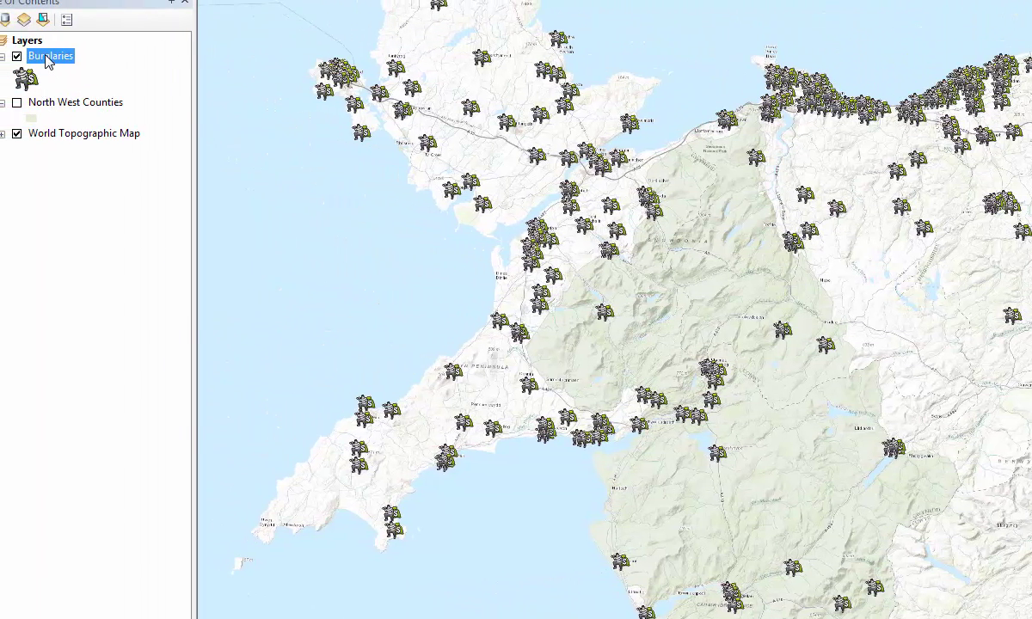
Step: Symbolise Burglaries by unique values of the CRIME field, adding all values as categories
right_click(46, 57)
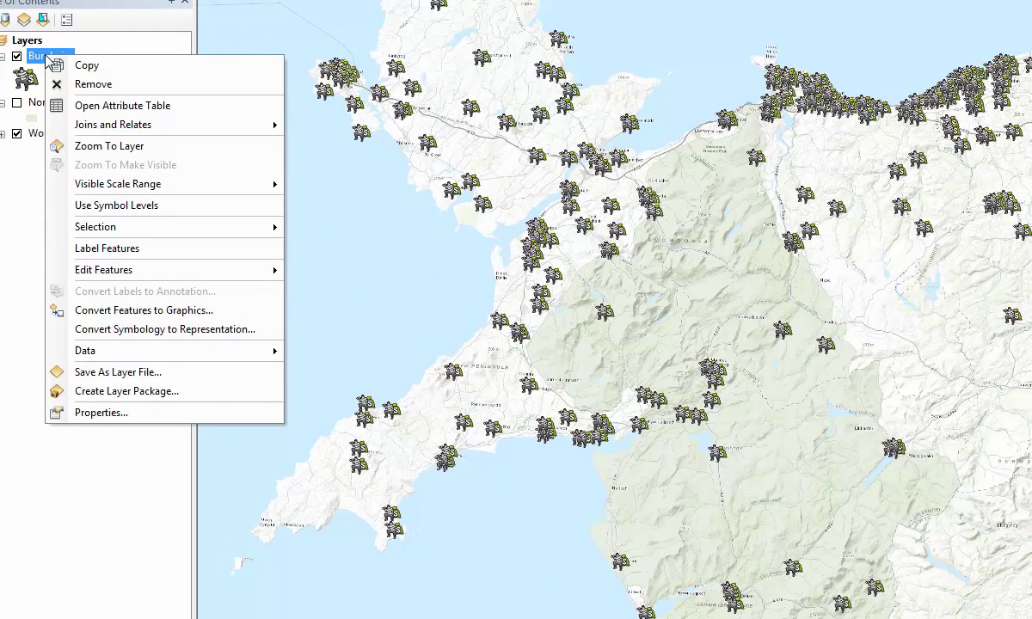
left_click(140, 415)
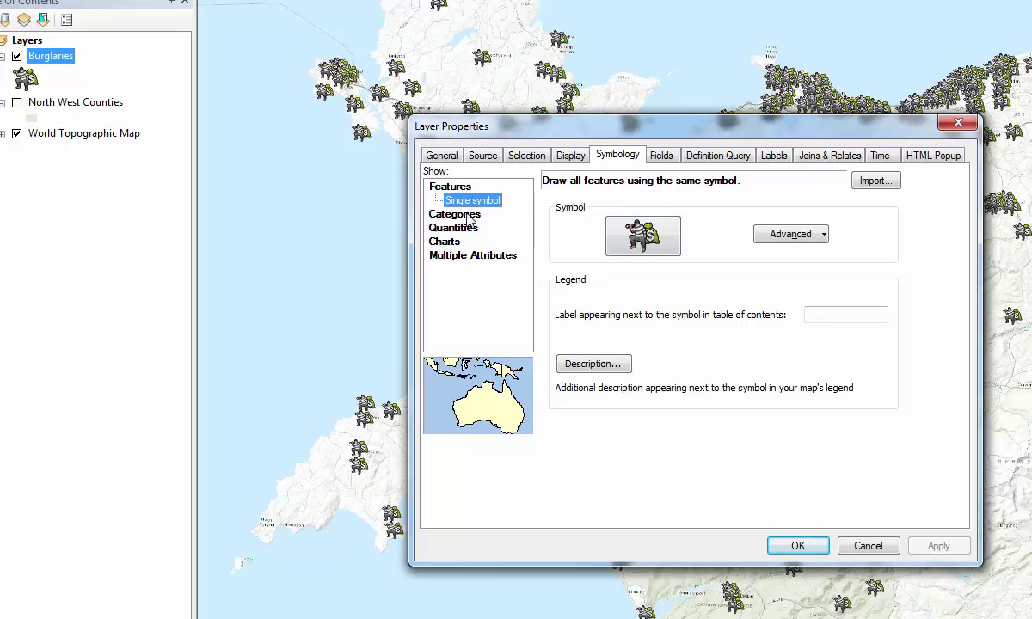
left_click(461, 214)
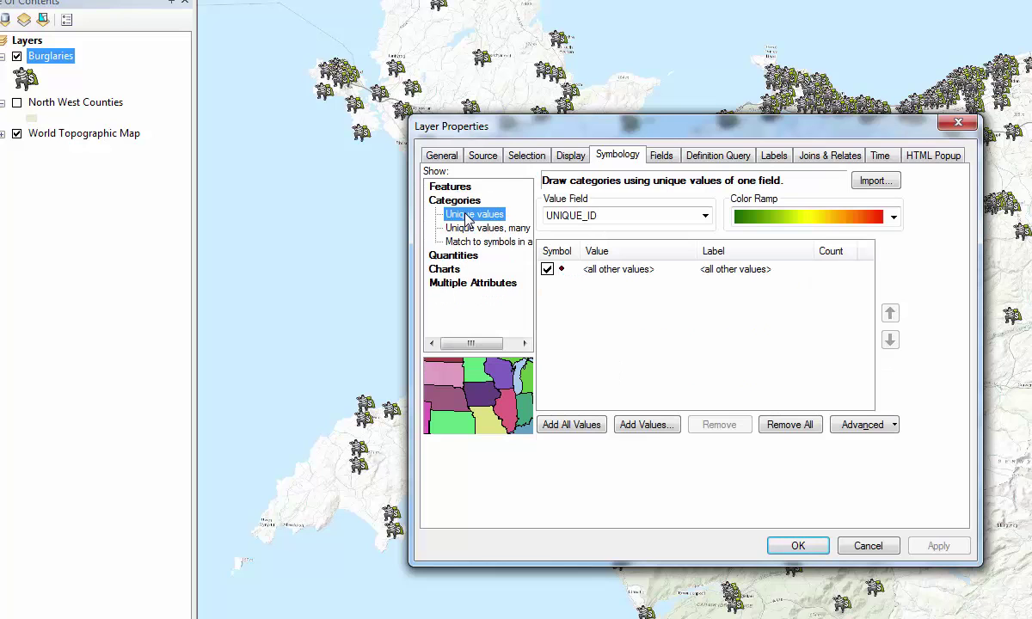
left_click(700, 217)
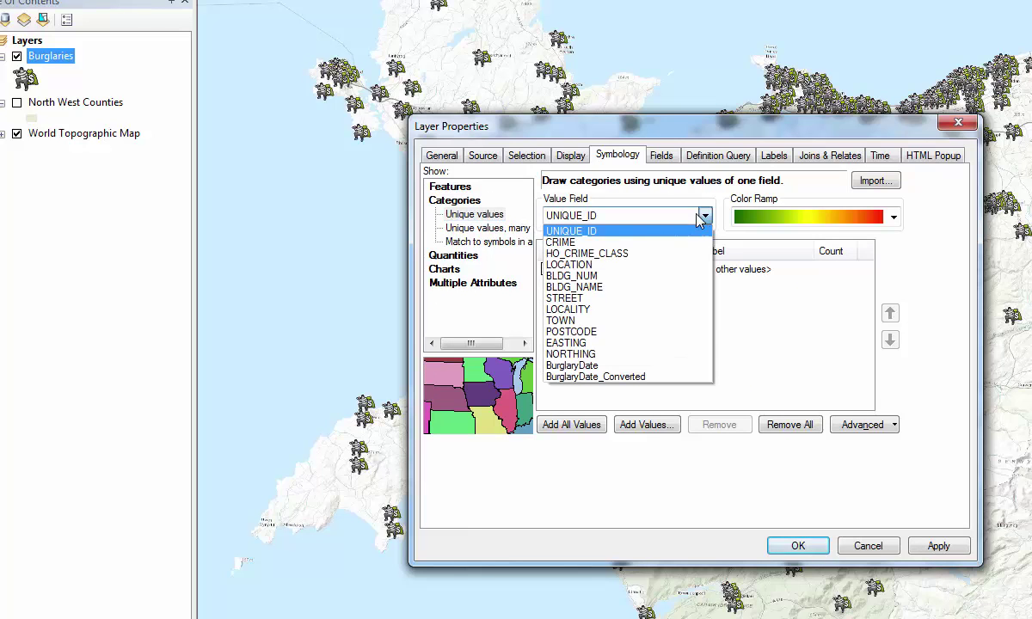
left_click(662, 246)
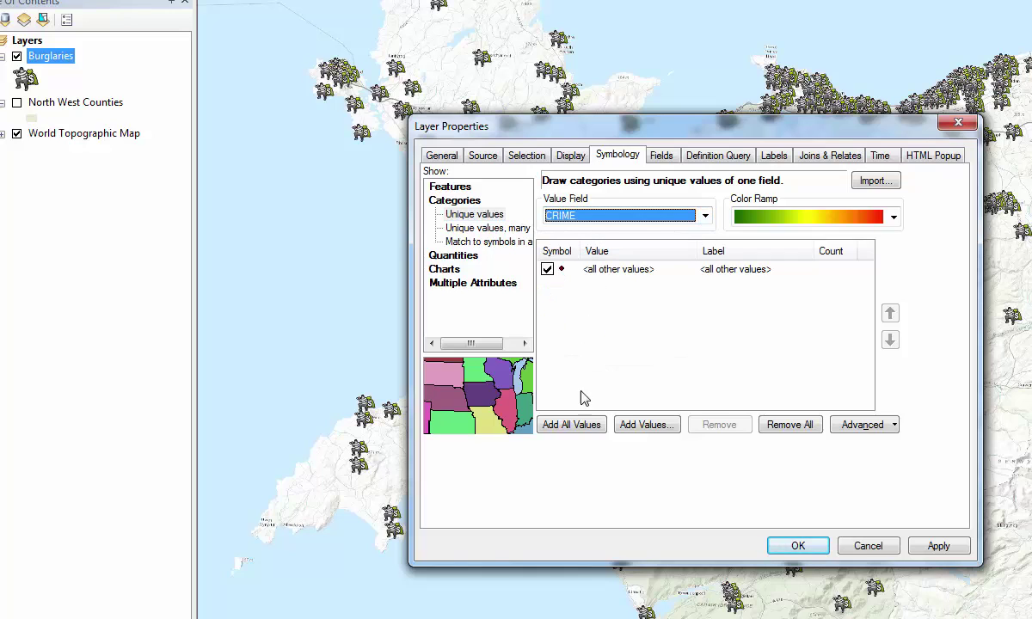
left_click(585, 428)
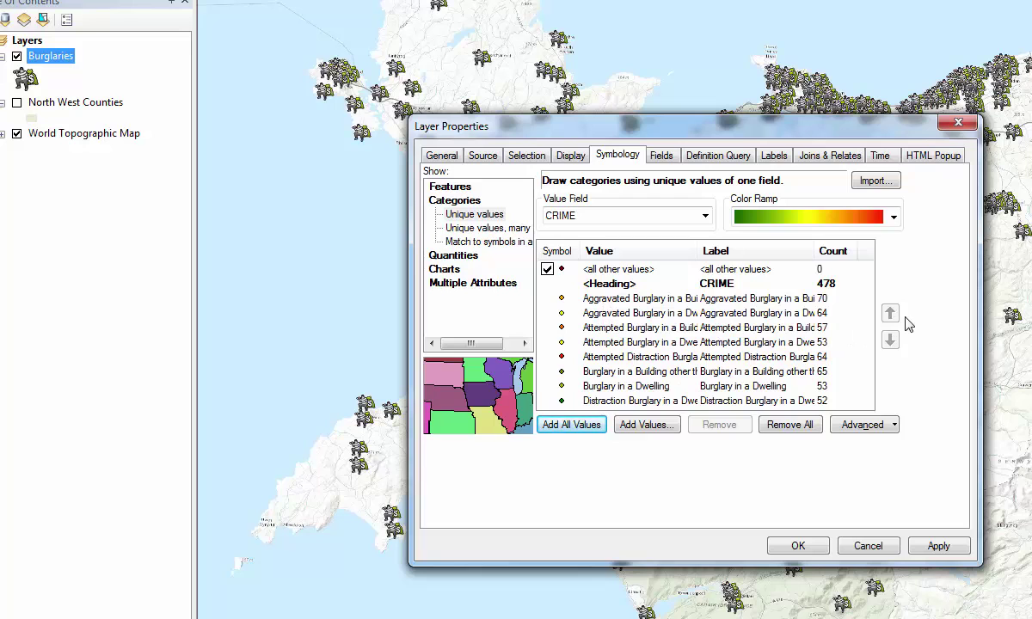
left_click(798, 547)
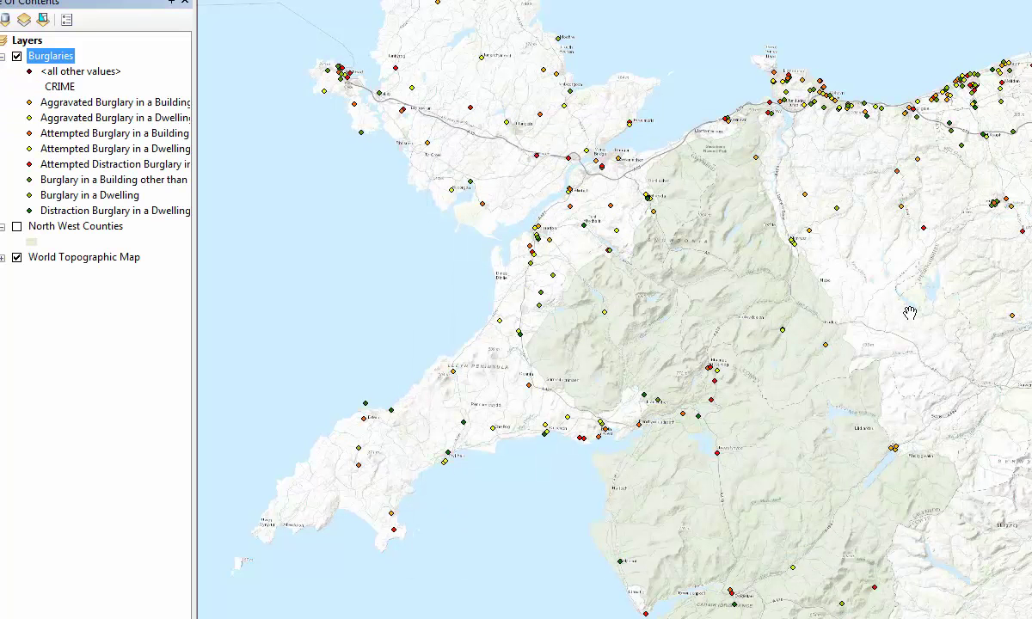
Step: Increase the symbol size for all Burglaries categories at once and recentre north Wales
left_click_drag(910, 312, 879, 338)
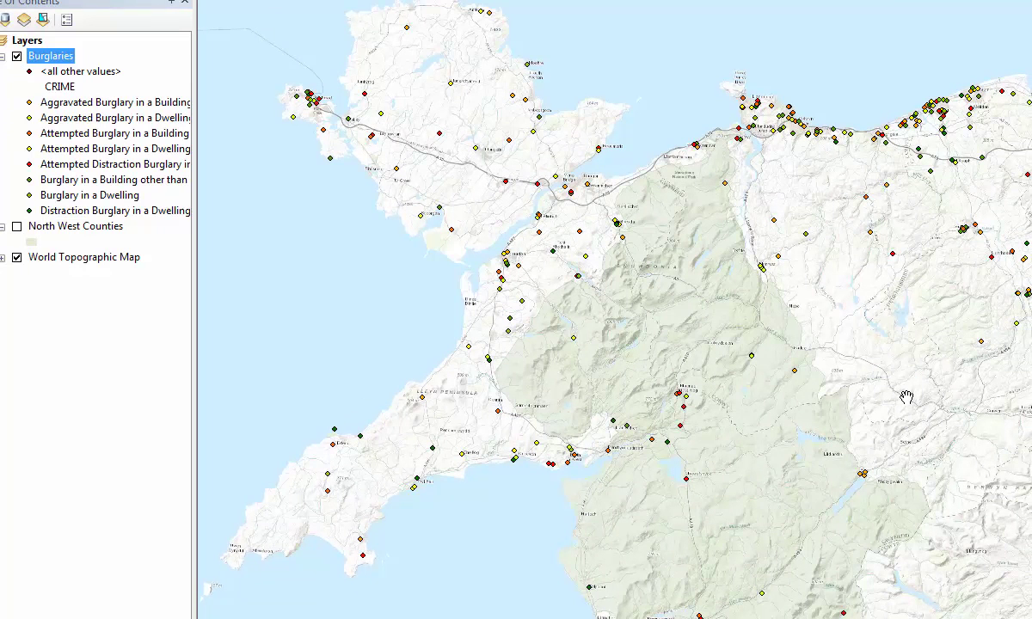
left_click_drag(906, 398, 925, 348)
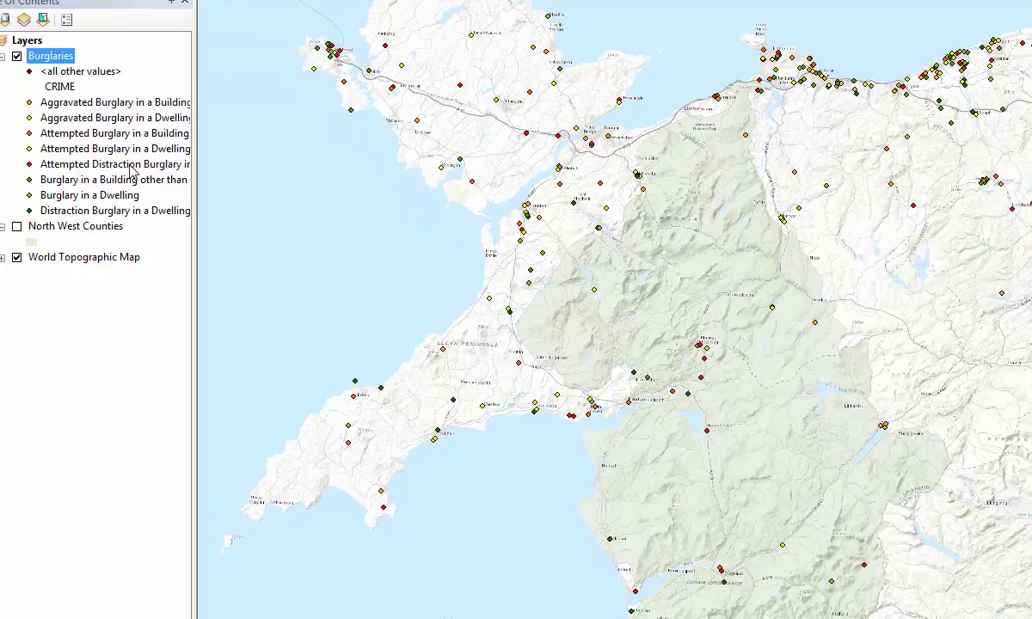
right_click(56, 64)
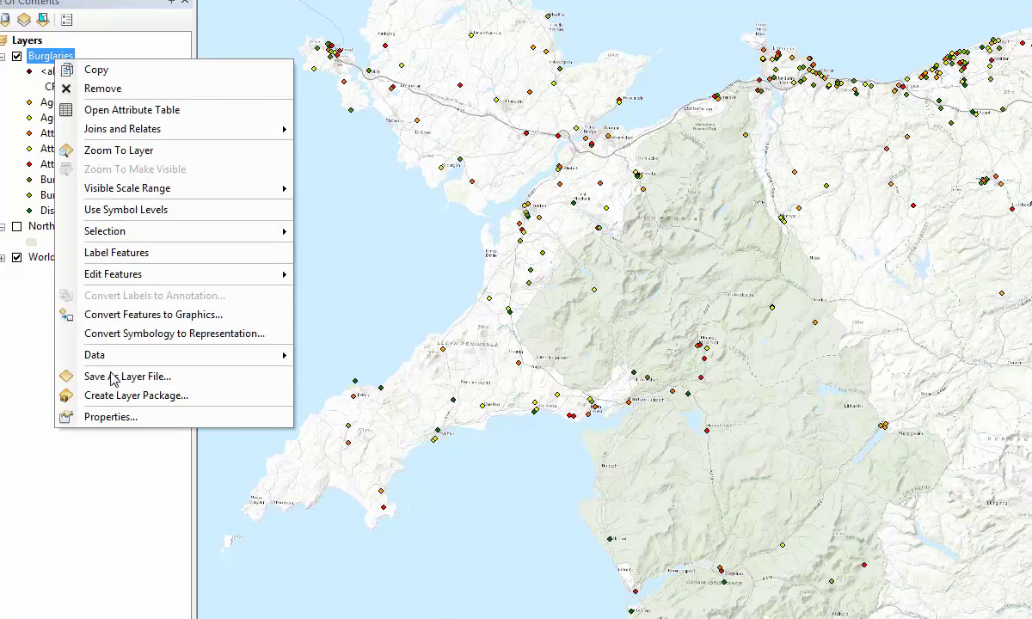
left_click(112, 416)
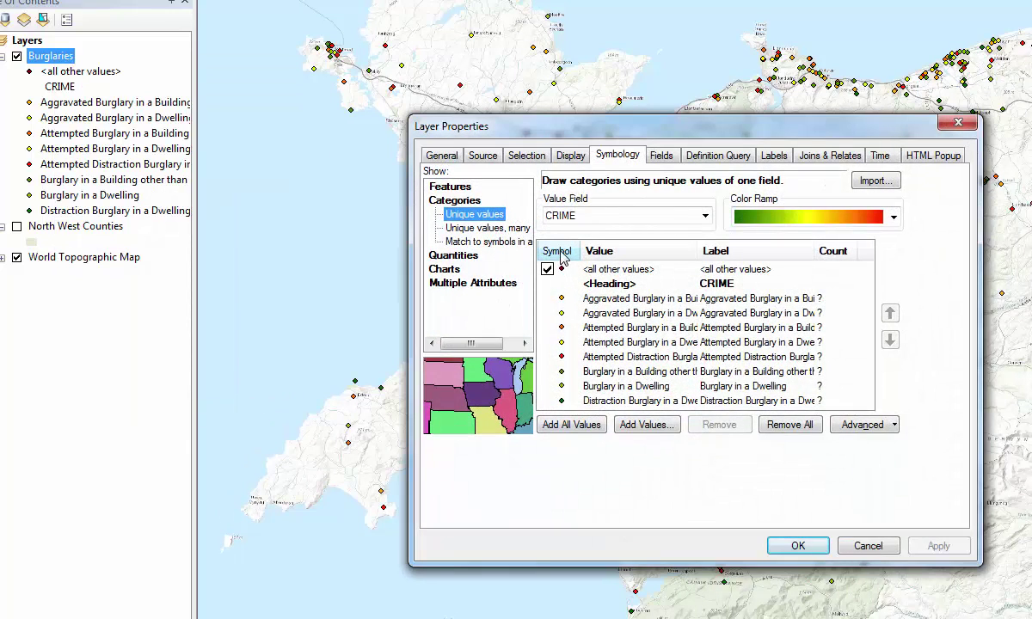
right_click(564, 261)
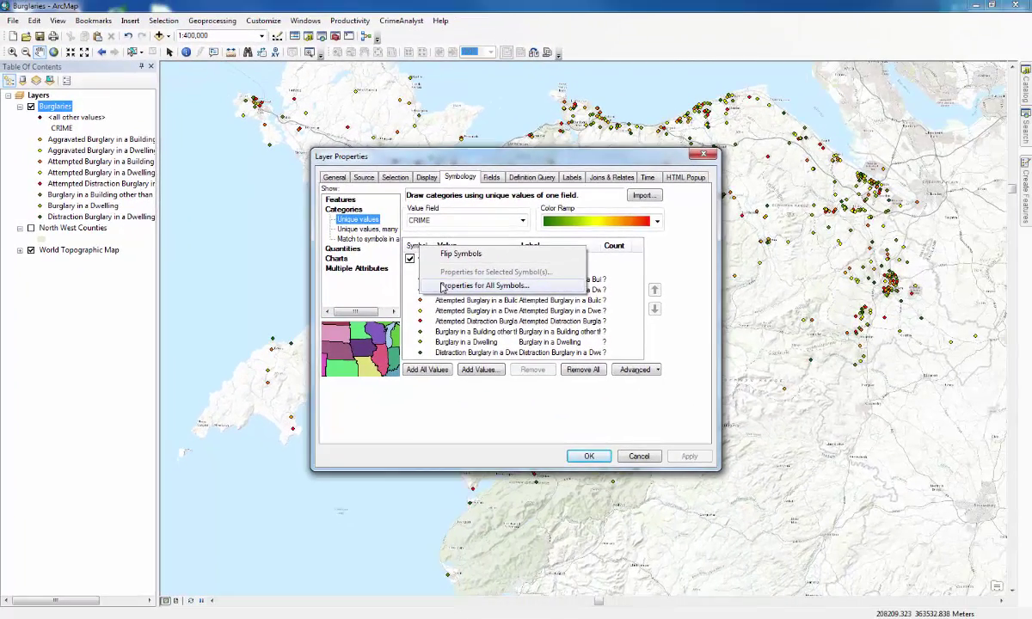
left_click(641, 307)
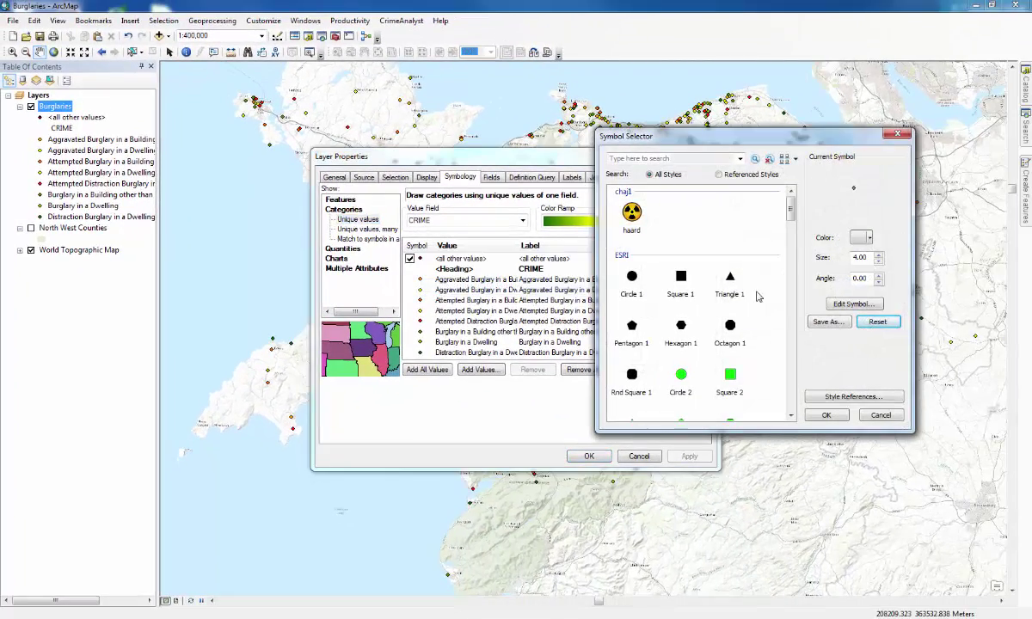
left_click(879, 256)
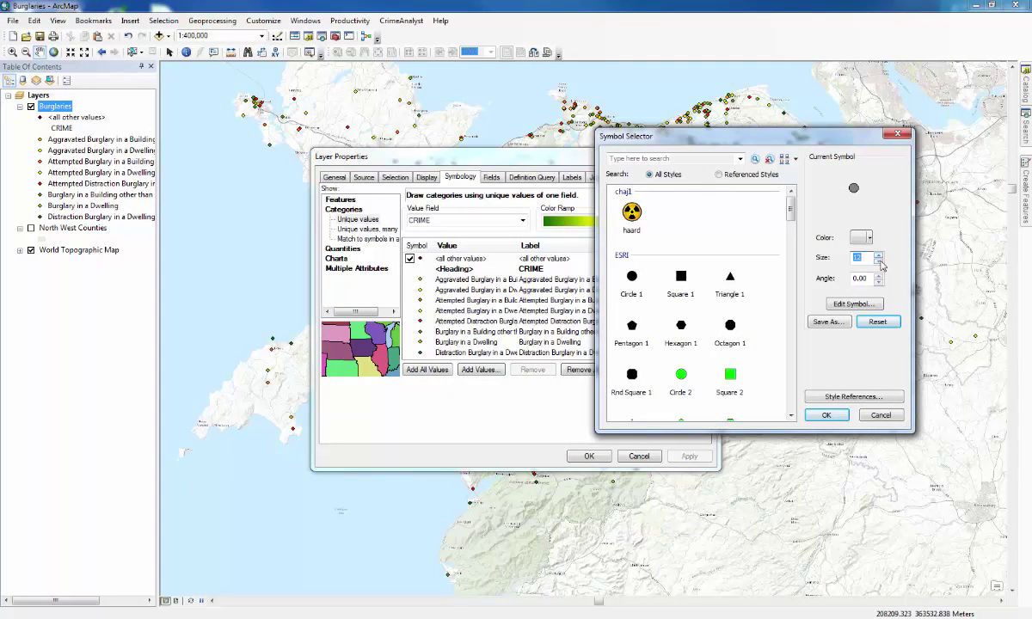
left_click(826, 415)
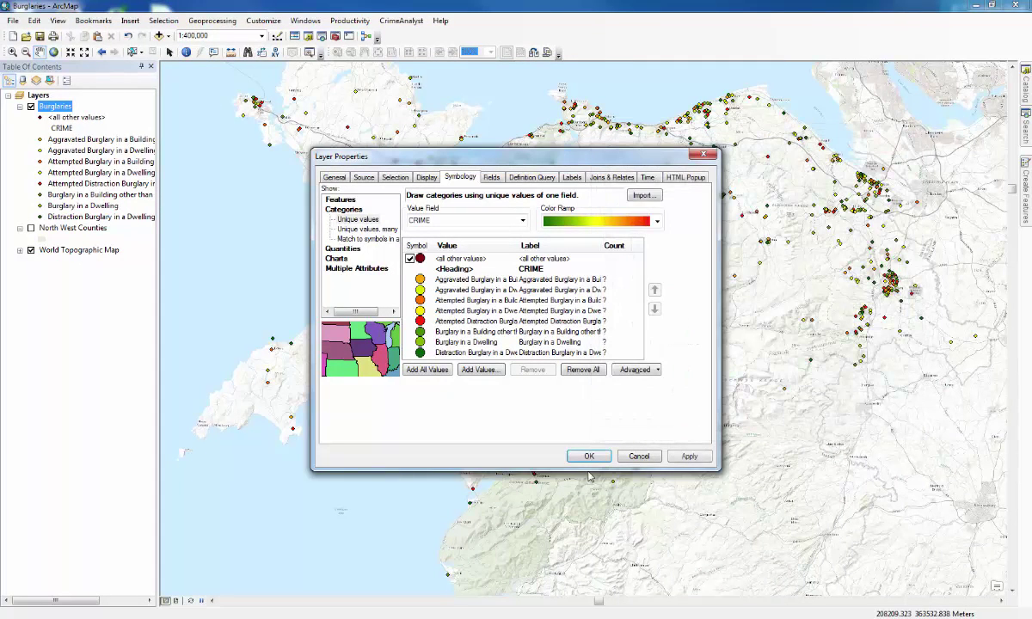
left_click(589, 456)
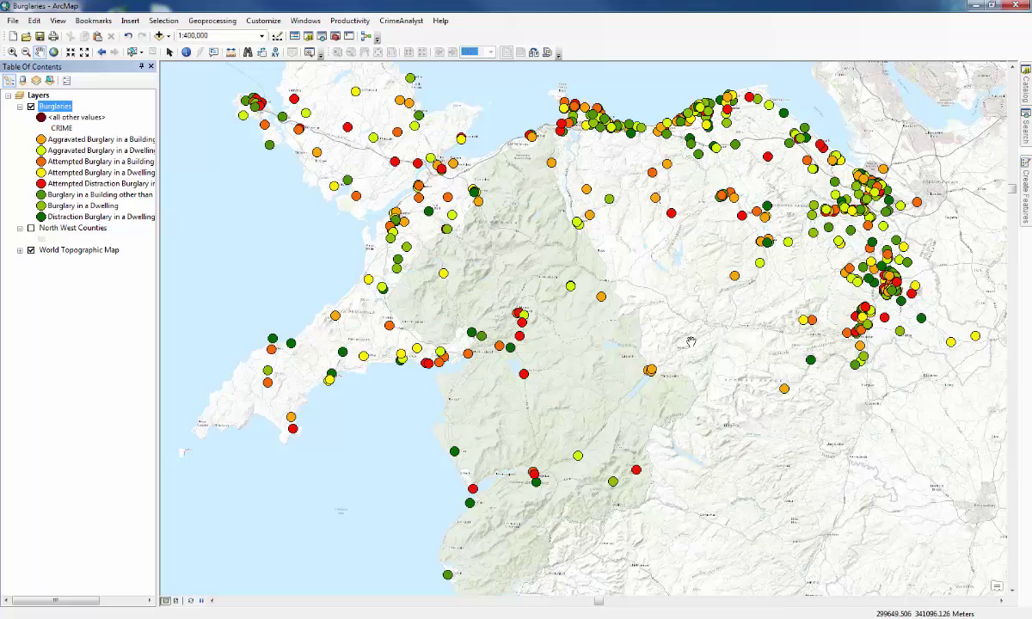
left_click_drag(728, 324, 685, 371)
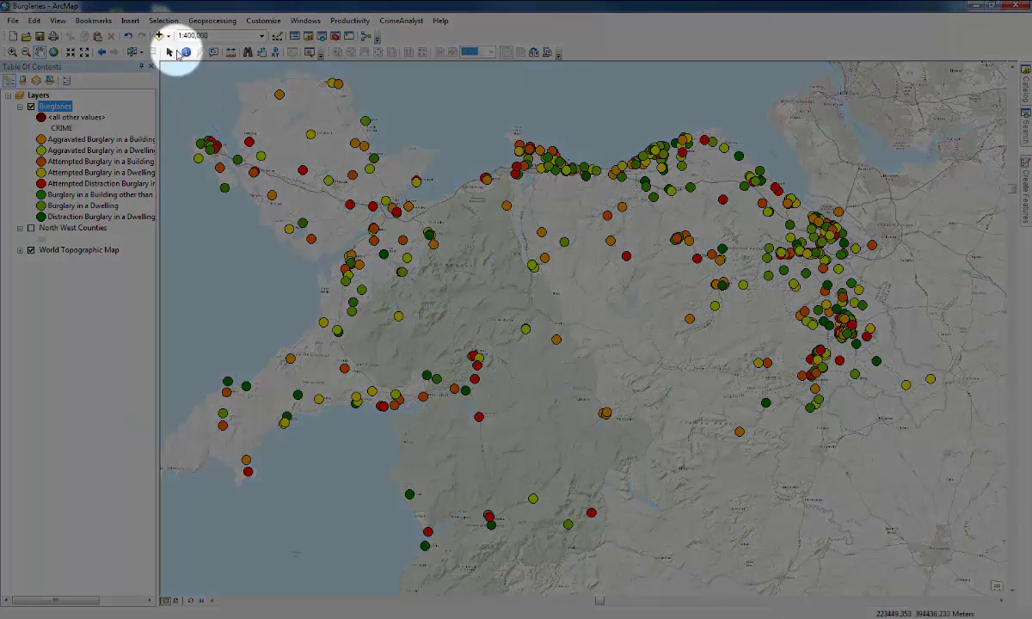
Step: Go to the Bala Lake bookmark and zoom to about 1:15,000 on Bala's three burglaries
left_click(94, 21)
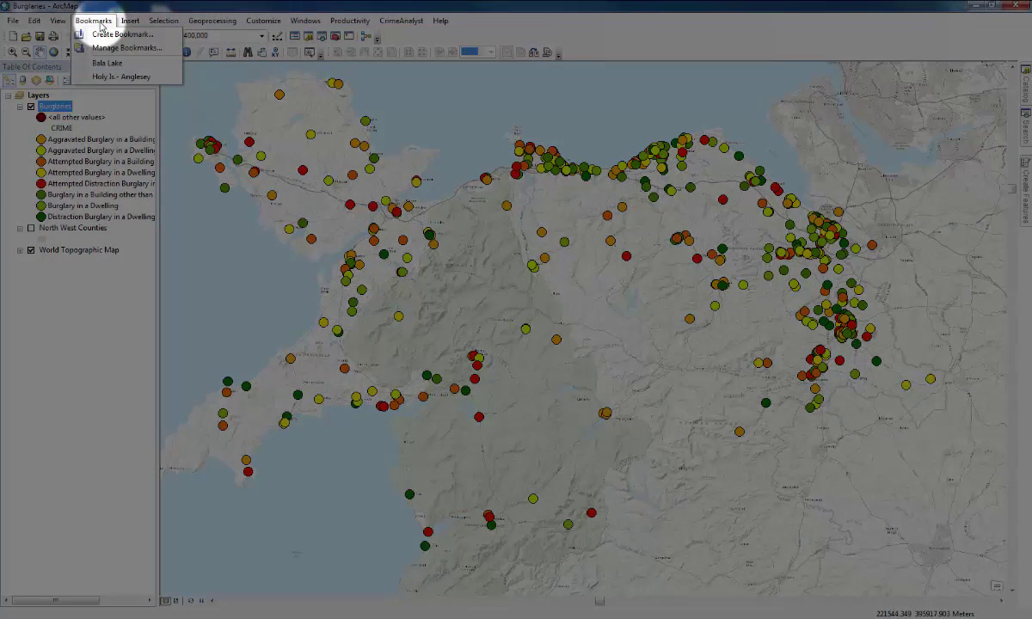
left_click(129, 65)
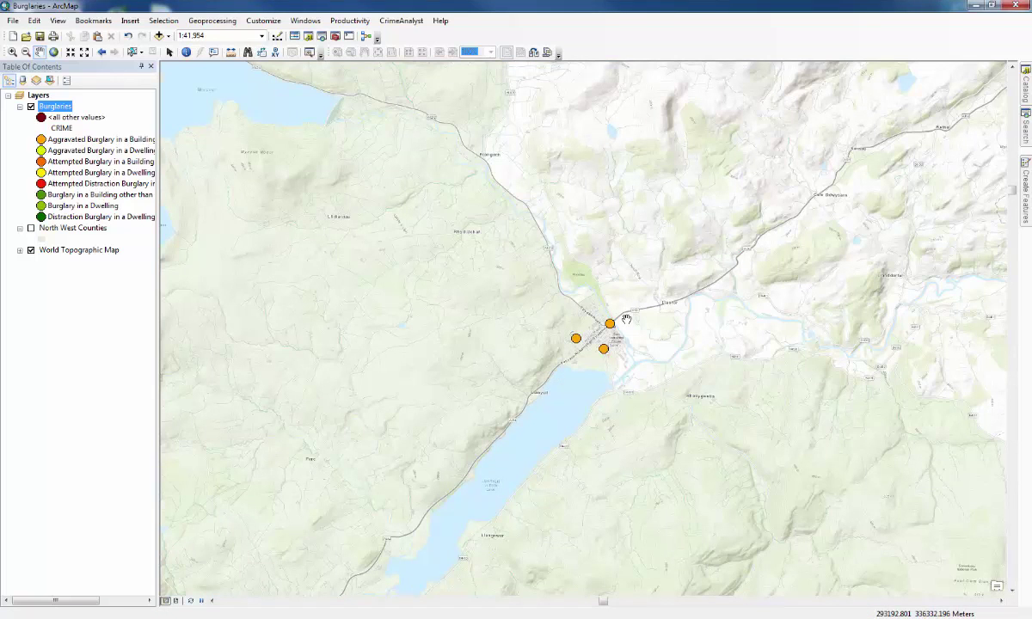
left_click_drag(626, 319, 622, 301)
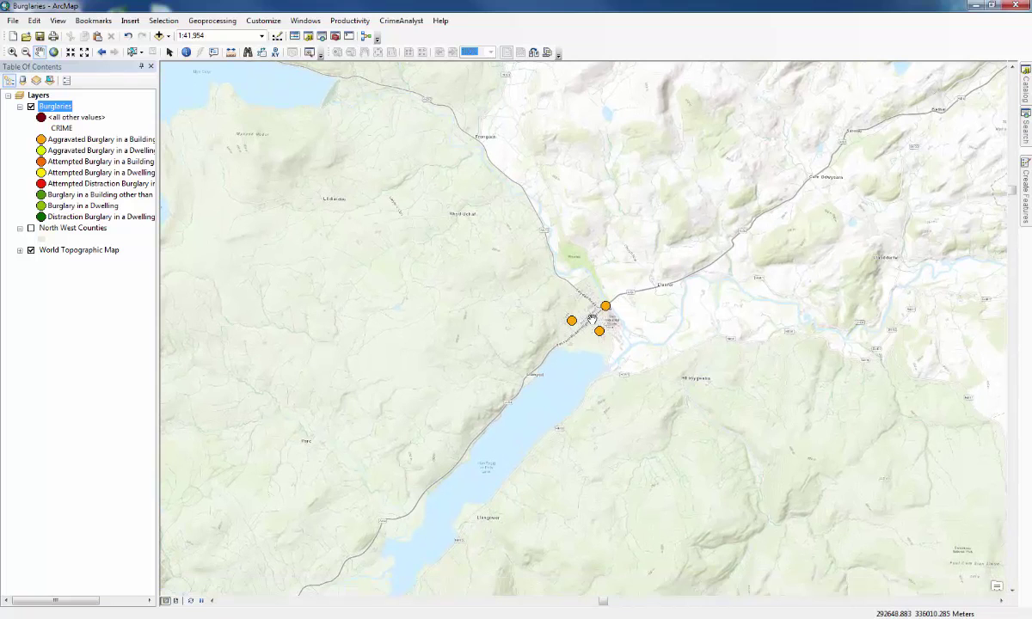
scroll(592, 320, "down", 4)
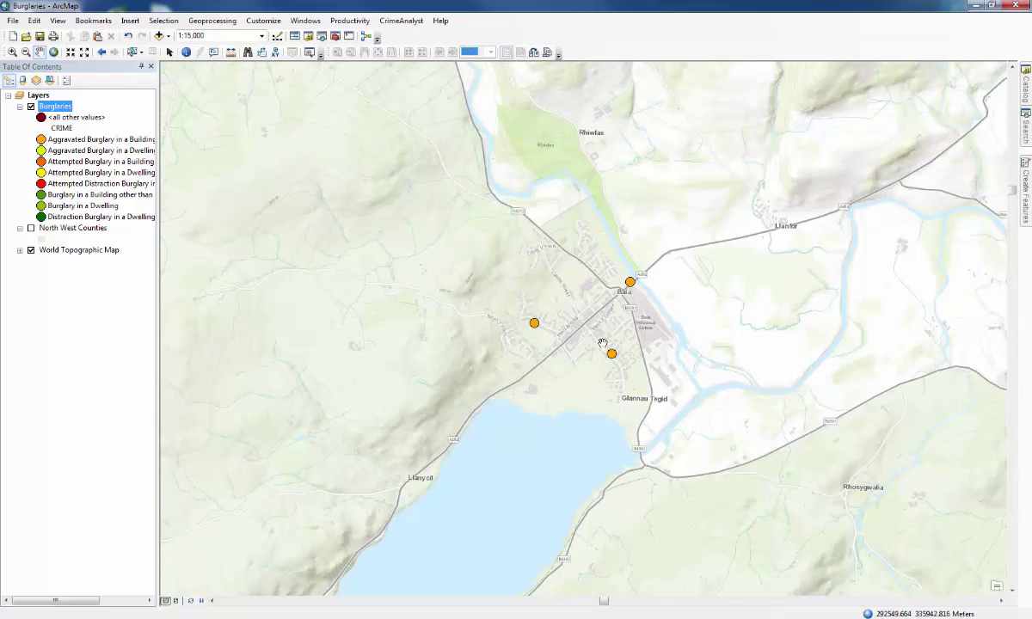
Step: Zoom to the Burglaries layer extent, showing all points at 1:440,570
right_click(60, 107)
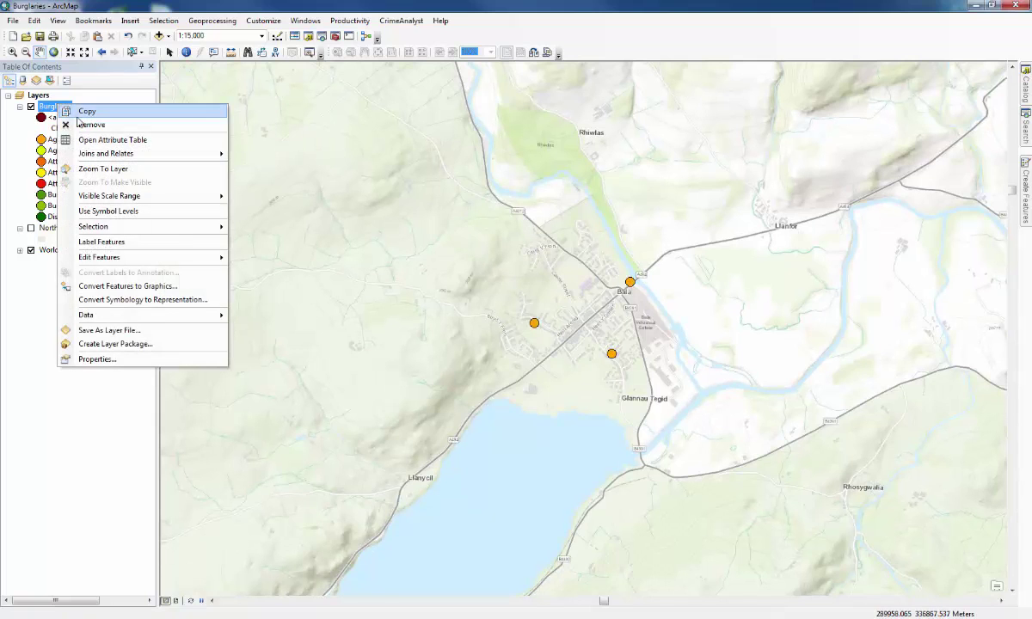
left_click(92, 168)
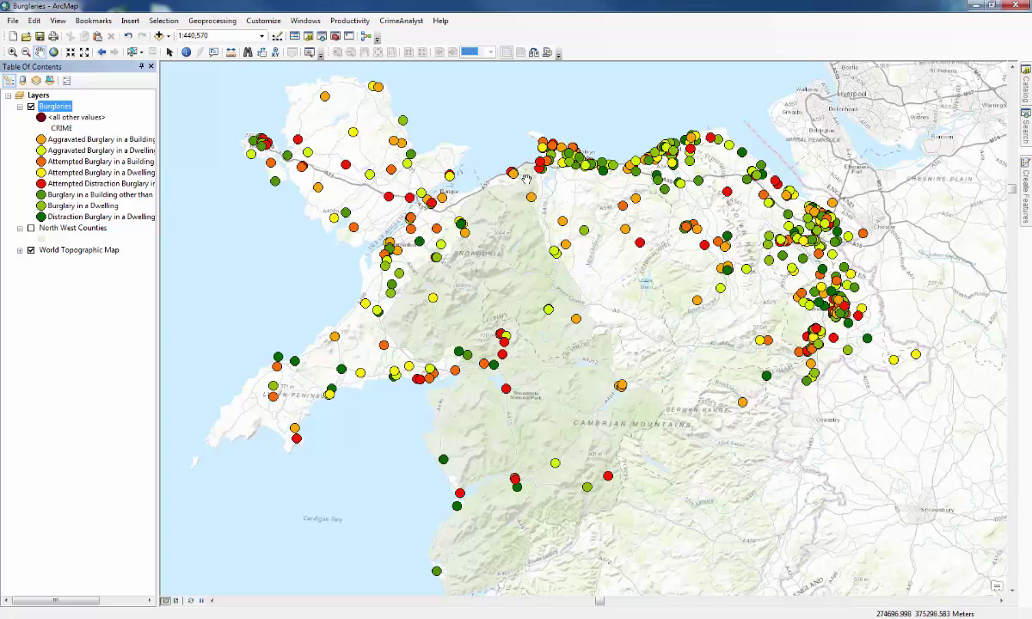
right_click(68, 111)
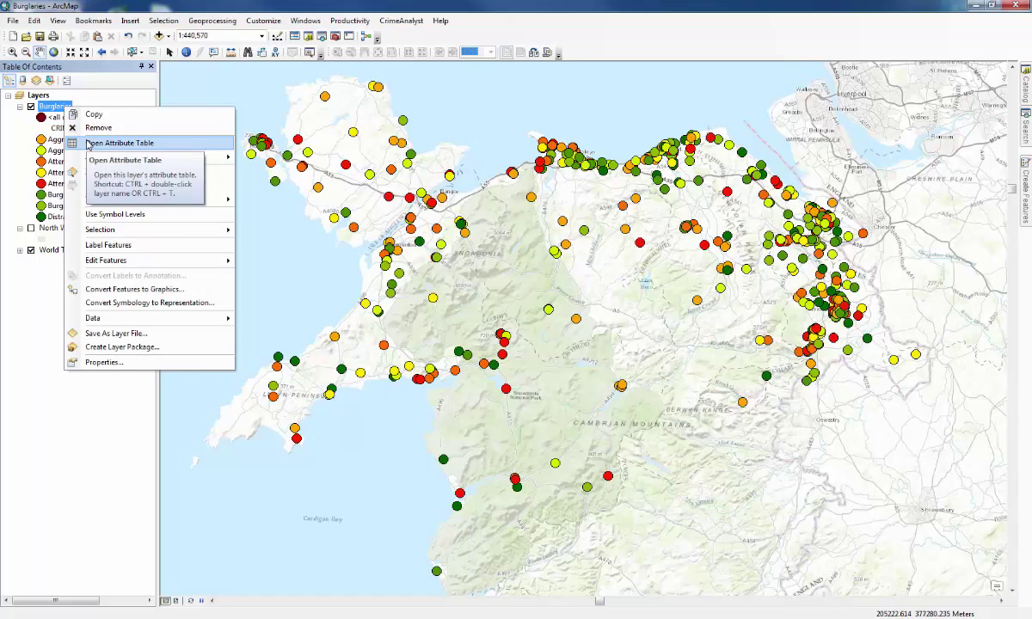
left_click(89, 145)
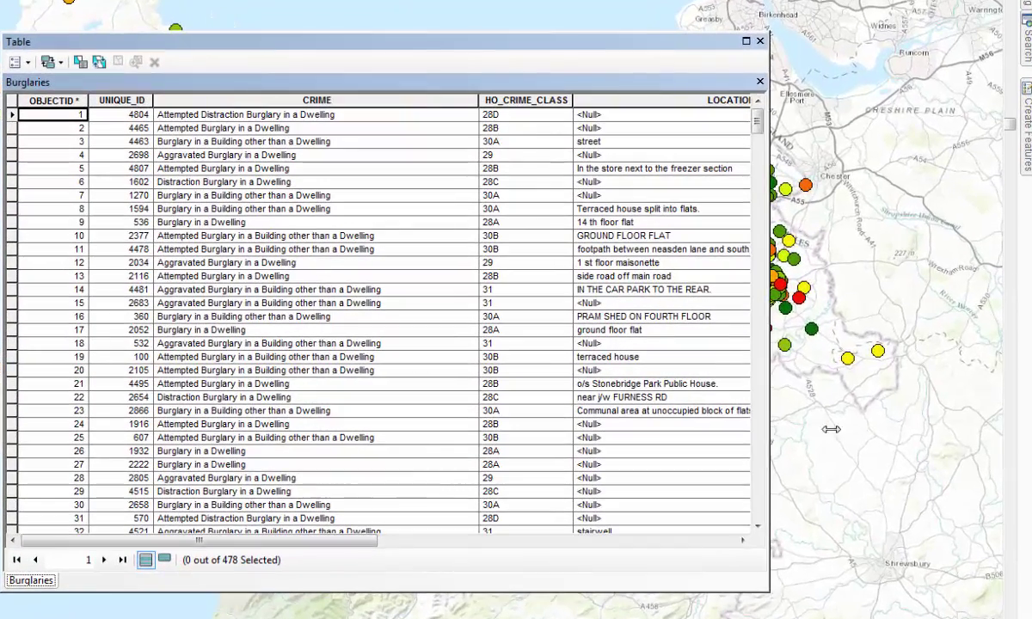
left_click_drag(831, 429, 978, 422)
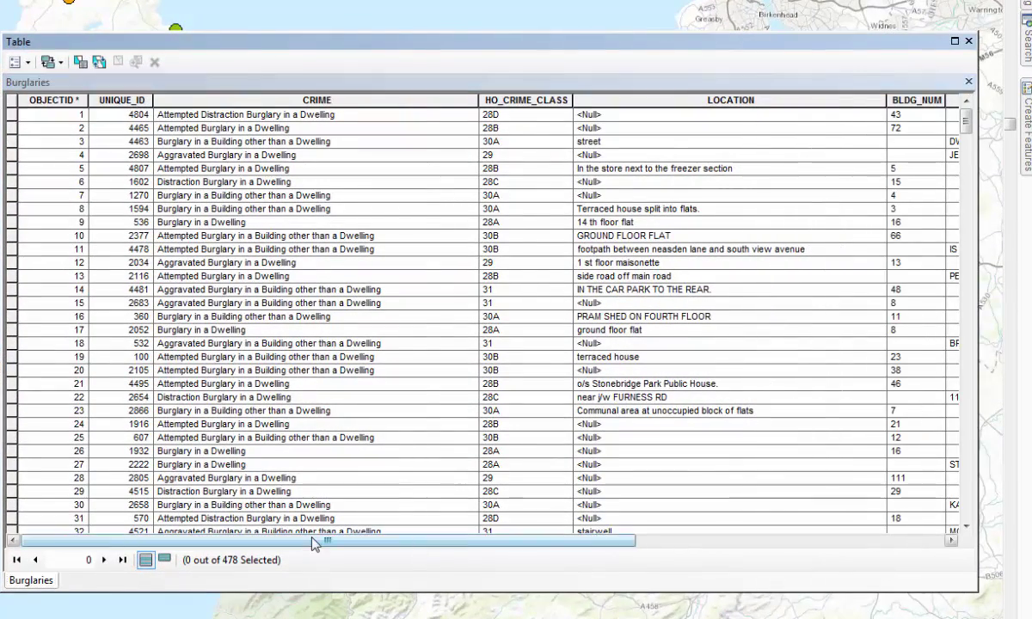
left_click_drag(312, 542, 655, 543)
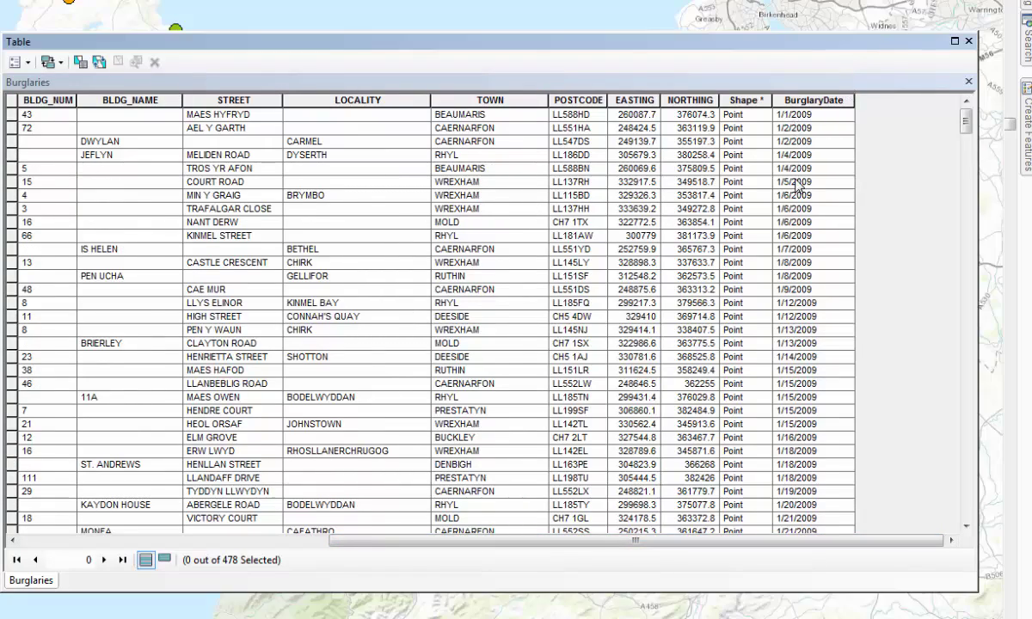
scroll(798, 185, "down", 20)
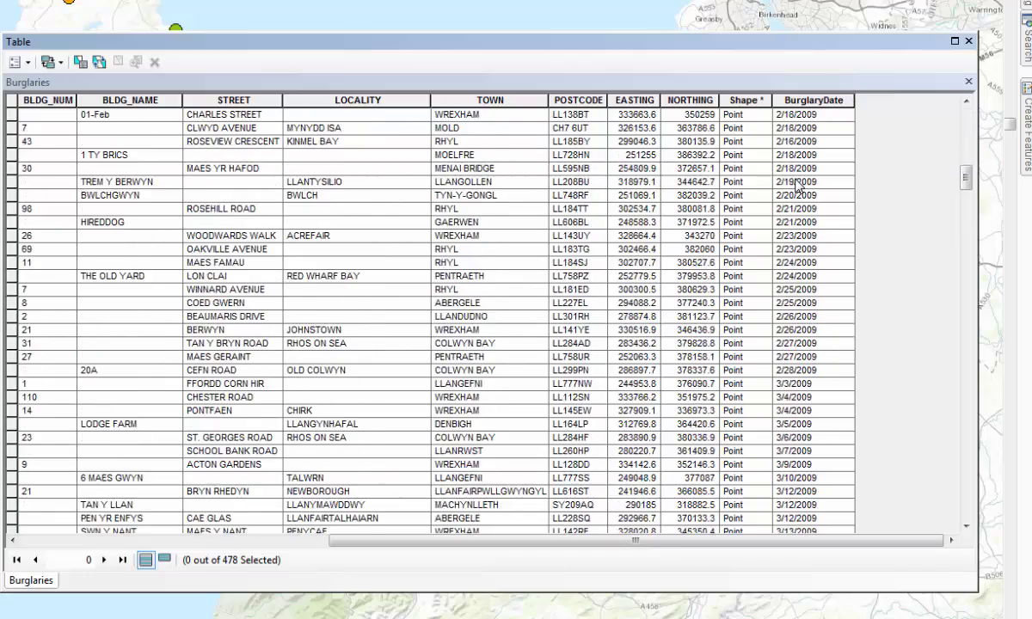
scroll(796, 198, "down", 4)
scroll(783, 327, "down", 4)
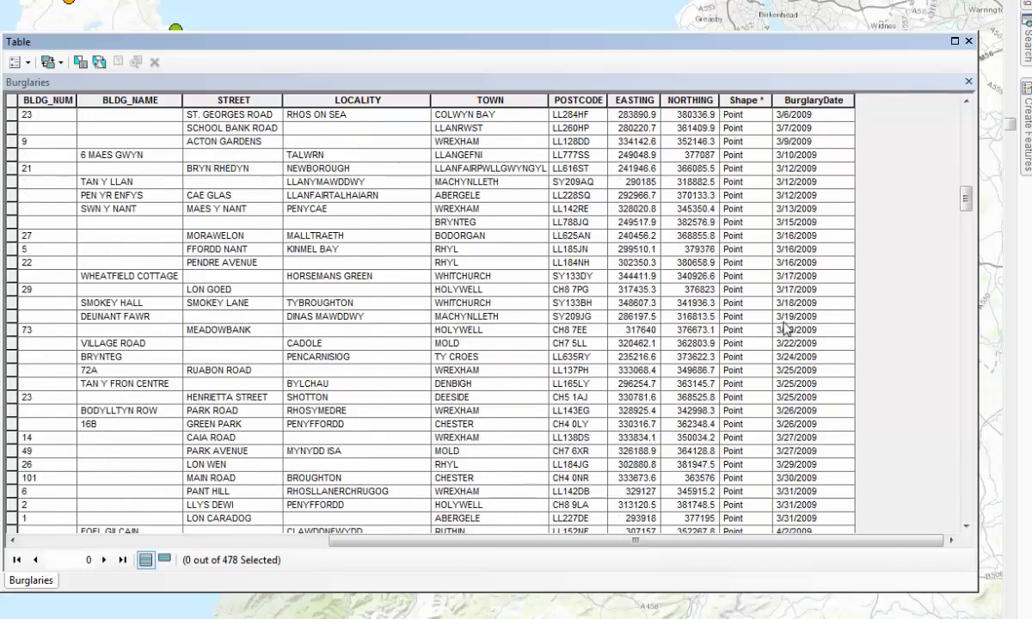
scroll(815, 344, "up", 12)
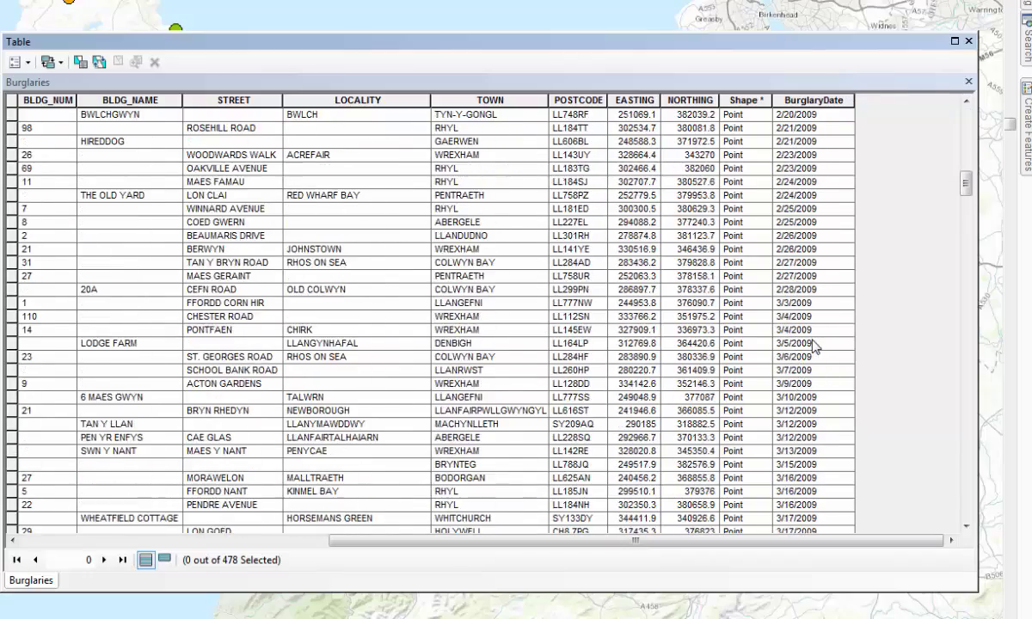
left_click(969, 42)
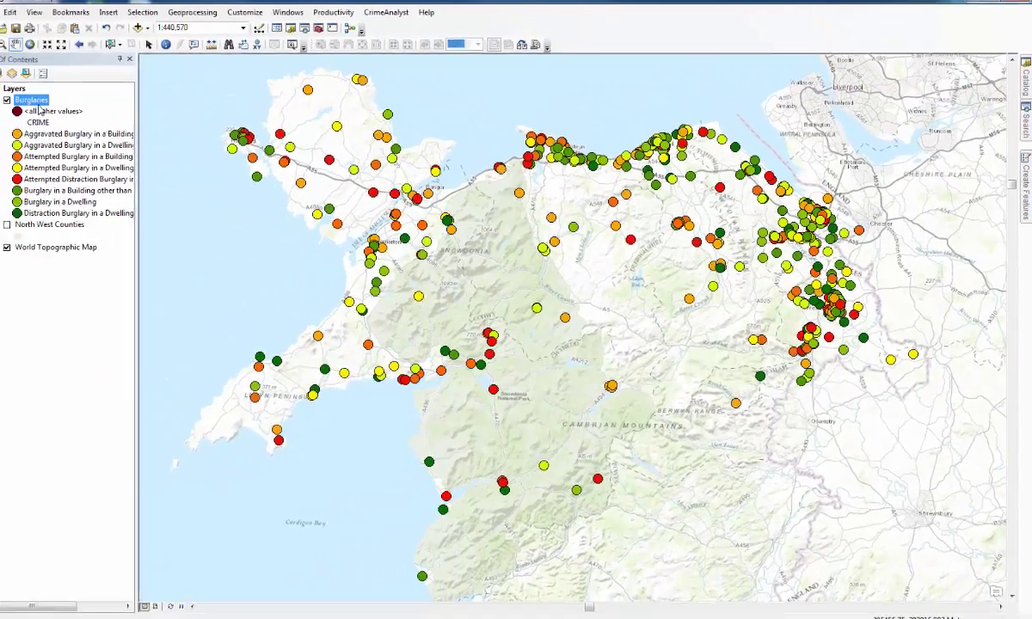
Step: Enable time on Burglaries with the BurglaryDate field, YYYY/MM format, 1-month step
right_click(60, 110)
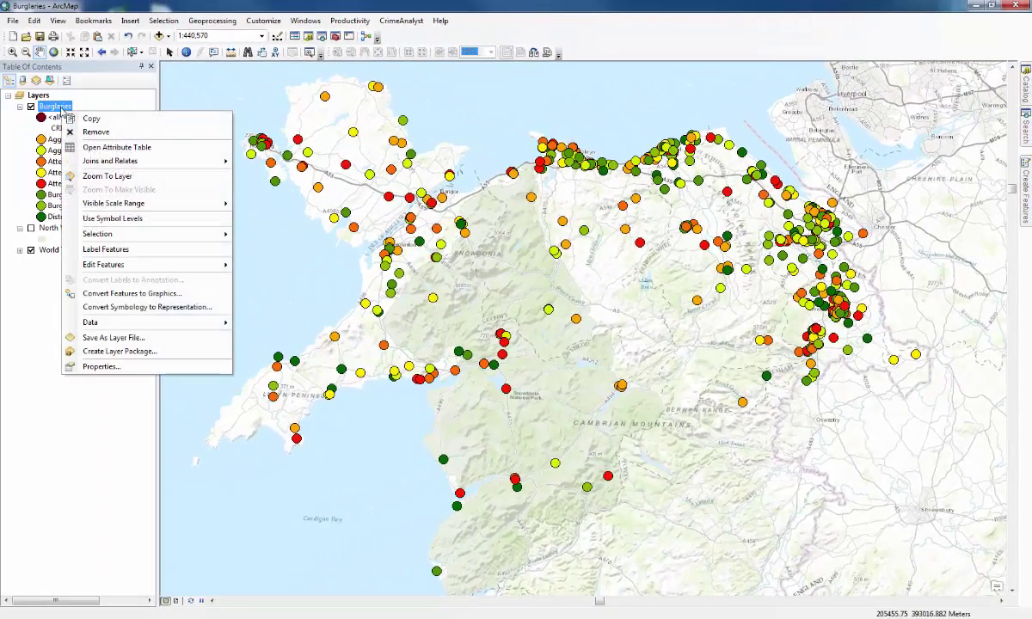
left_click(86, 367)
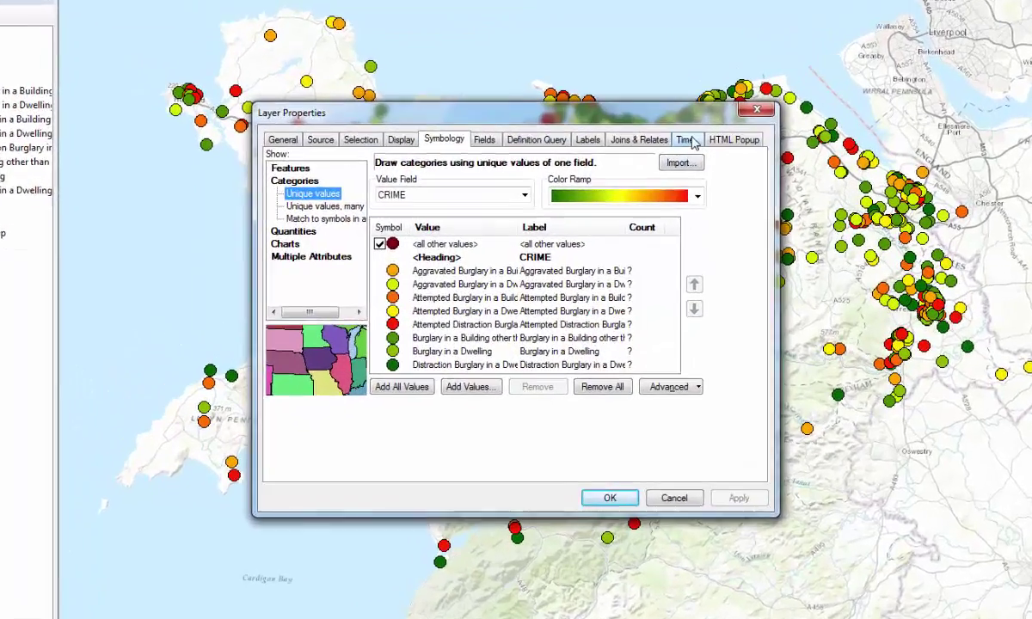
left_click(650, 177)
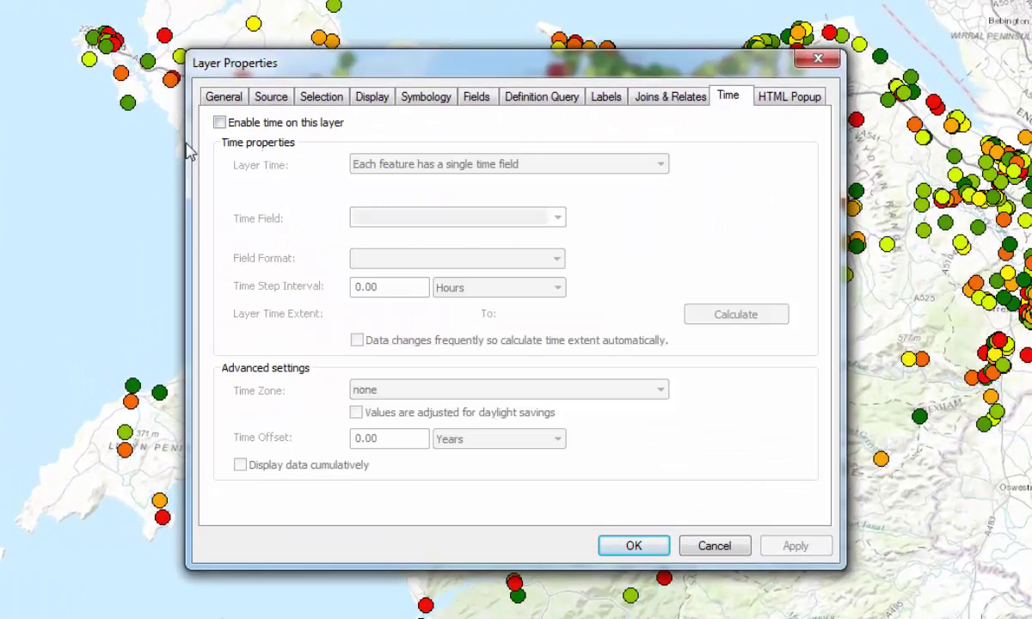
left_click(254, 122)
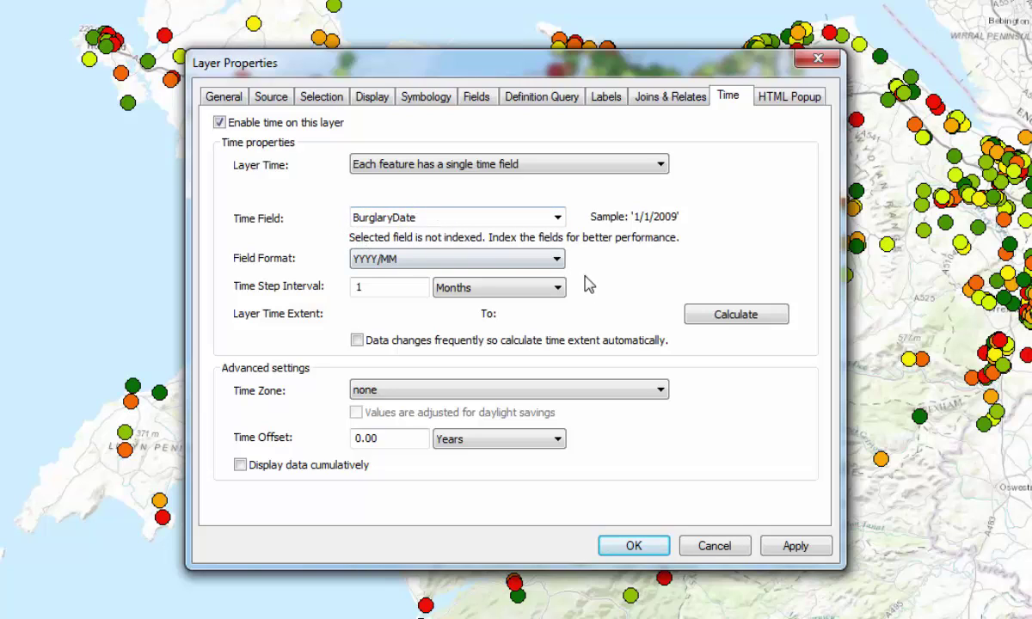
left_click(651, 551)
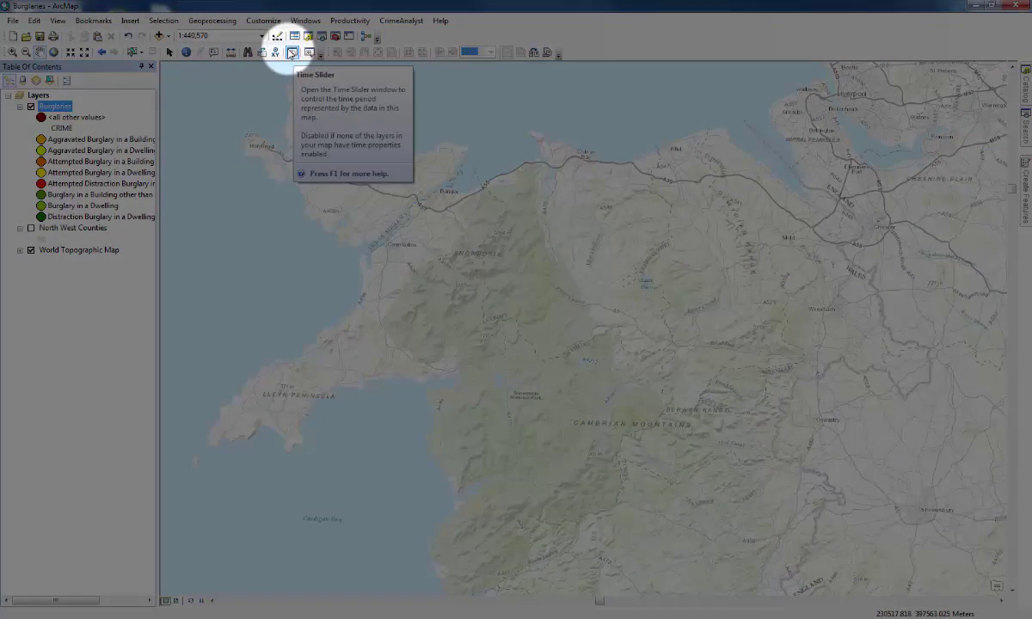
left_click(291, 53)
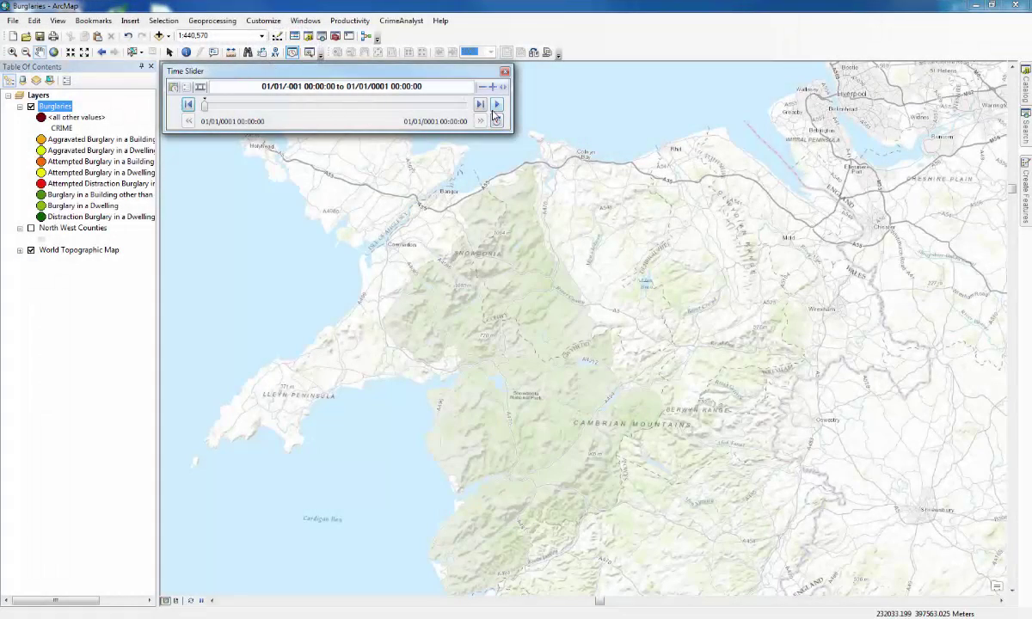
left_click(497, 107)
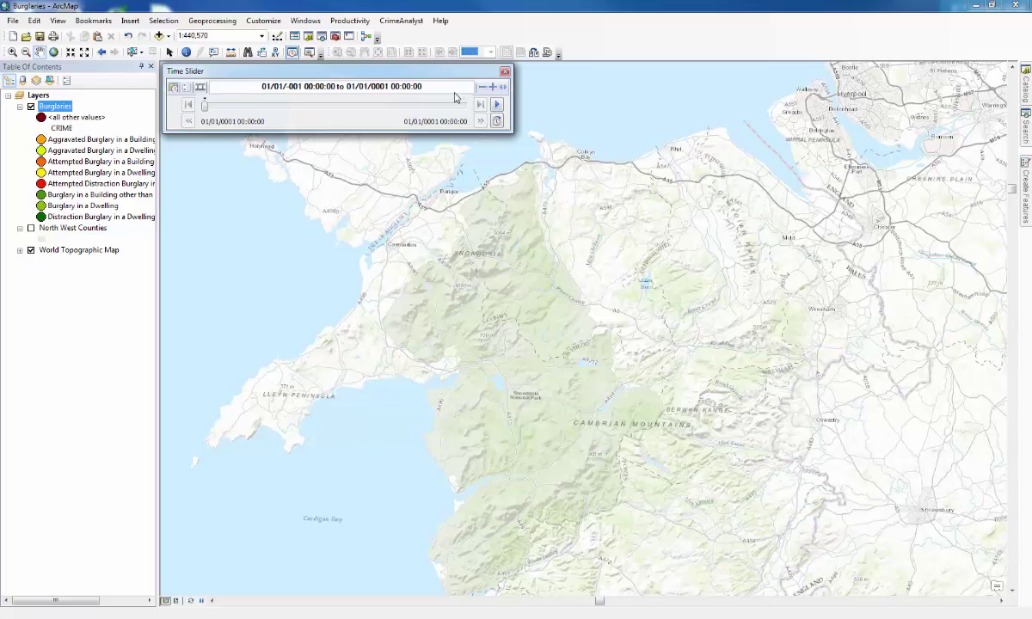
right_click(62, 110)
left_click(84, 141)
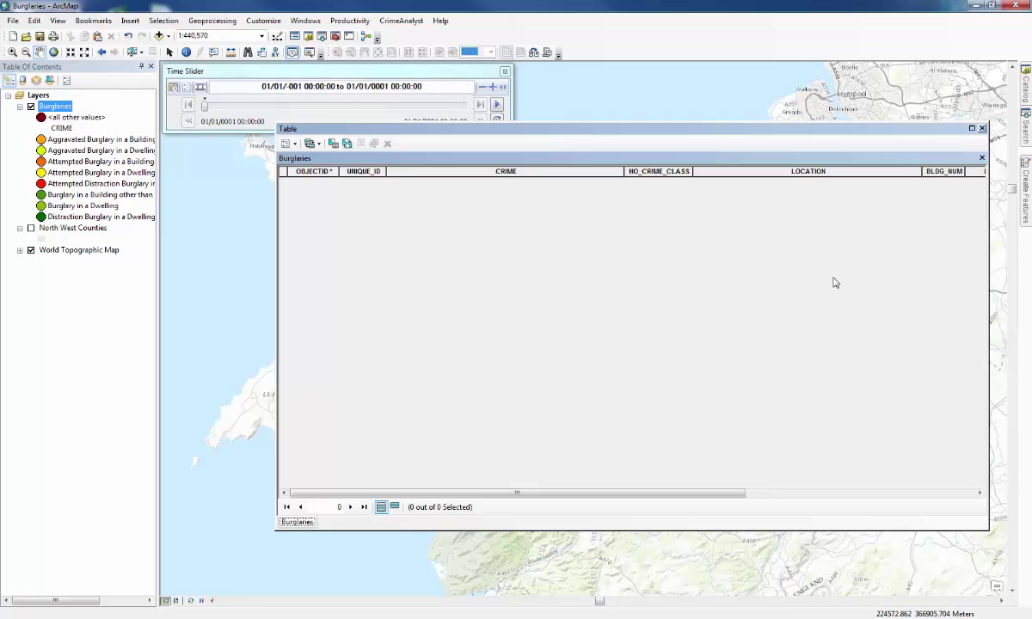
left_click(981, 129)
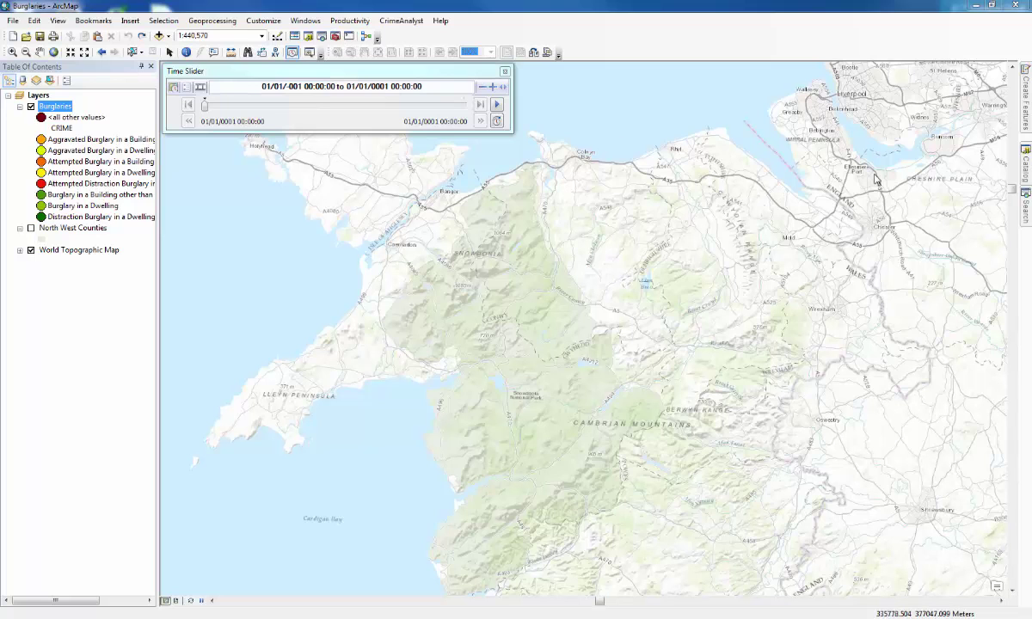
Step: Search tools for 'convert' and open the Convert Time Field tool
left_click(1026, 211)
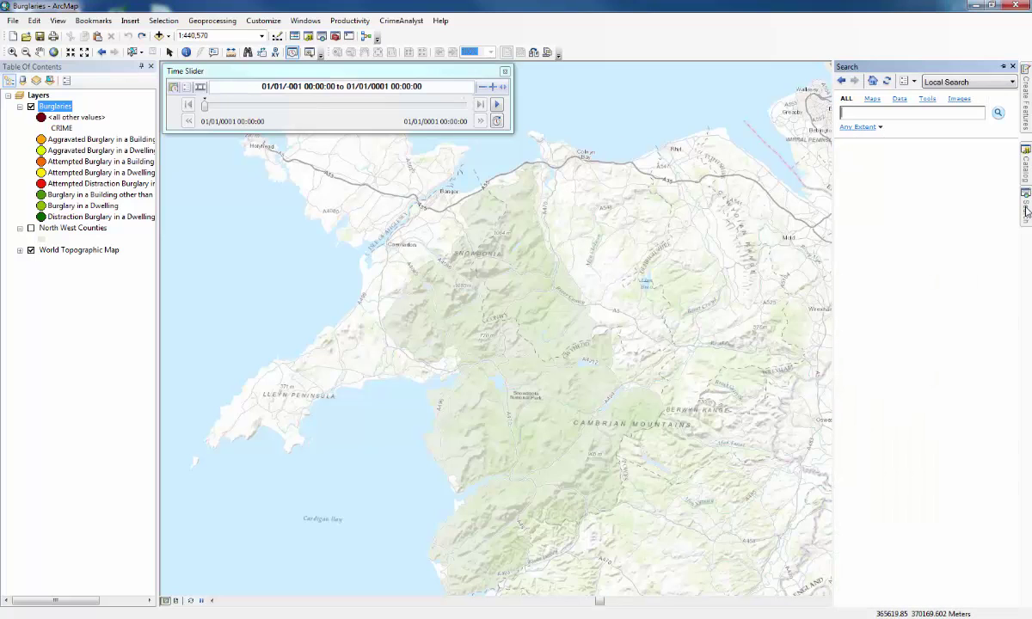
type("convert time field")
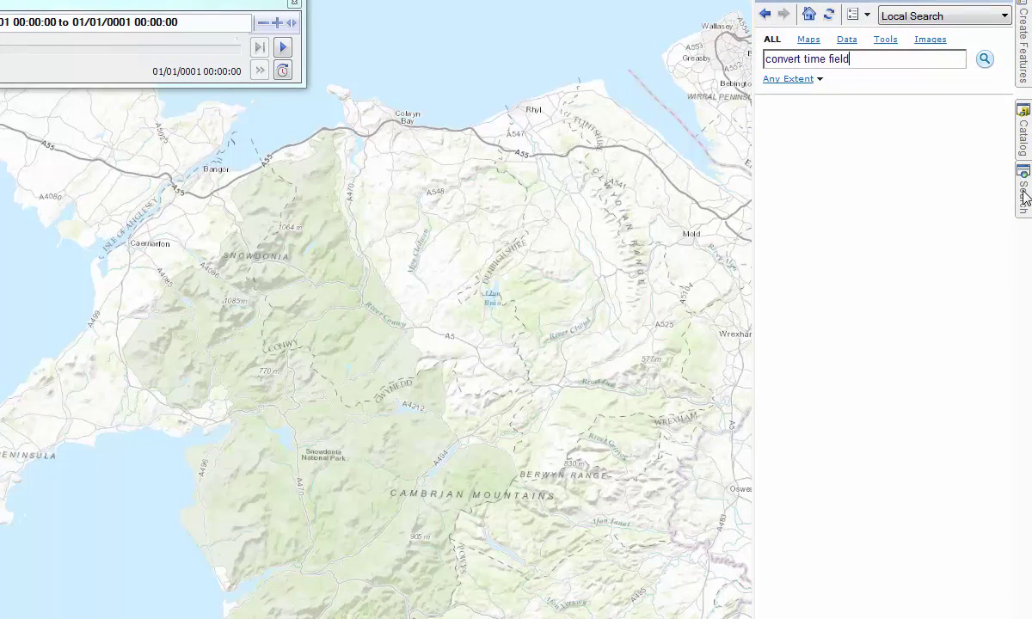
key("Return")
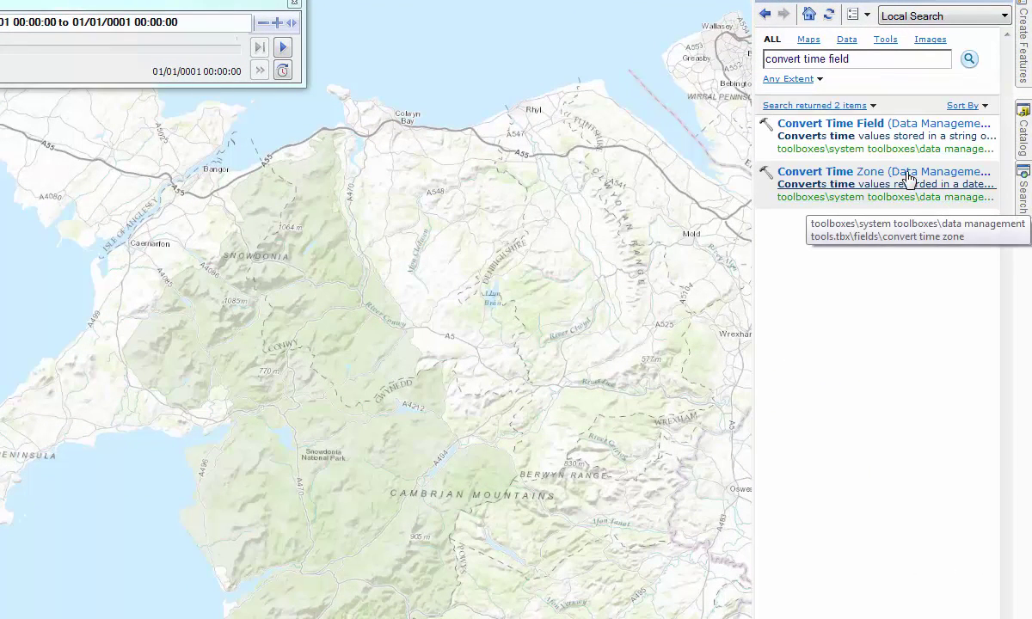
left_click(831, 125)
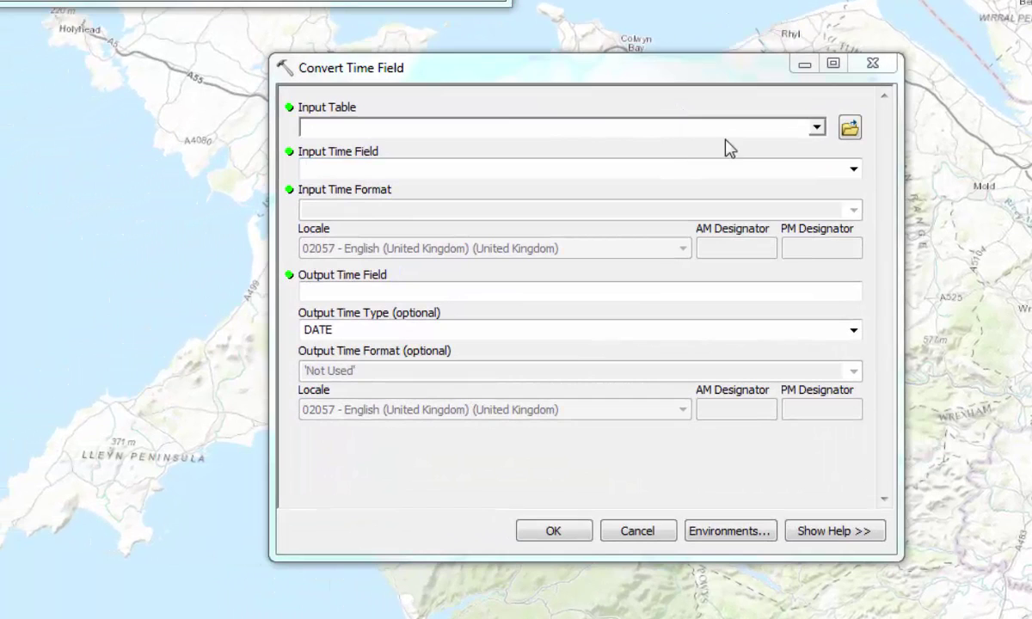
Step: Set the input table to WND006\Crime.gdb\Burglaries and the input time field to BurglaryDate
left_click(850, 127)
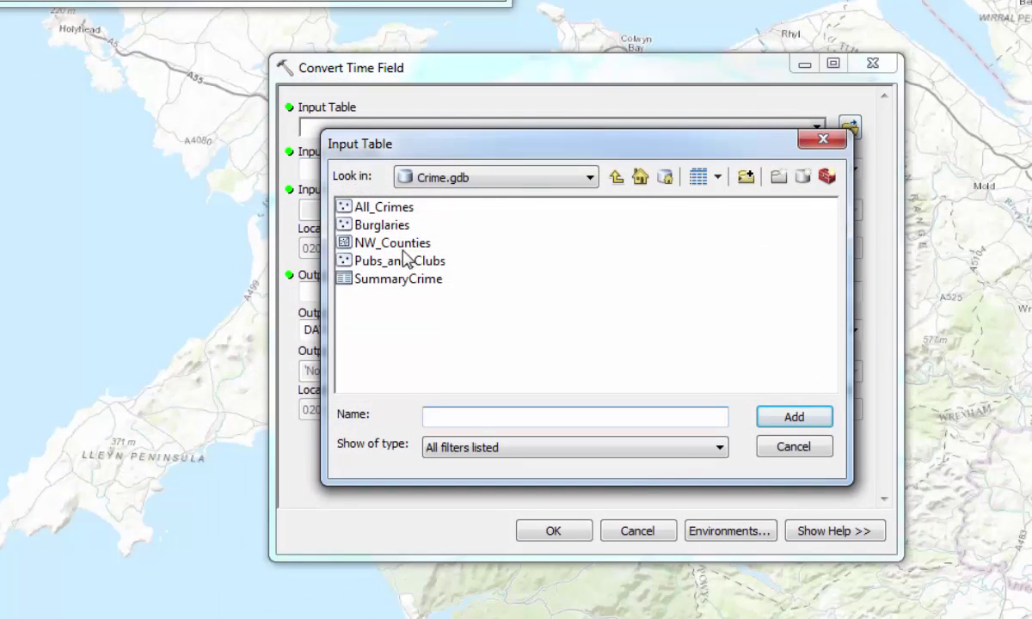
left_click(616, 178)
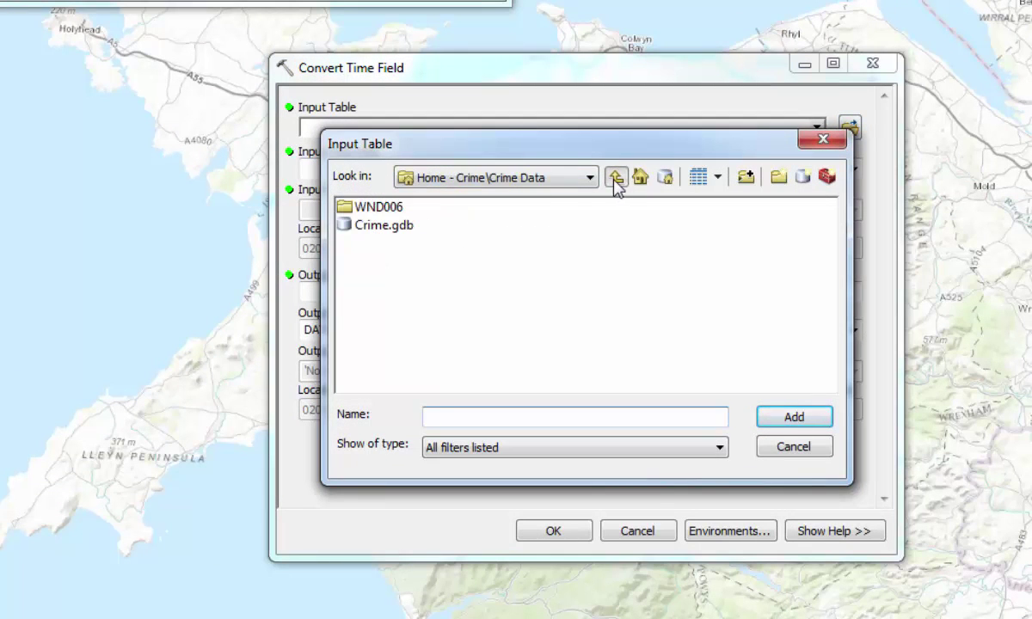
double_click(381, 208)
double_click(381, 211)
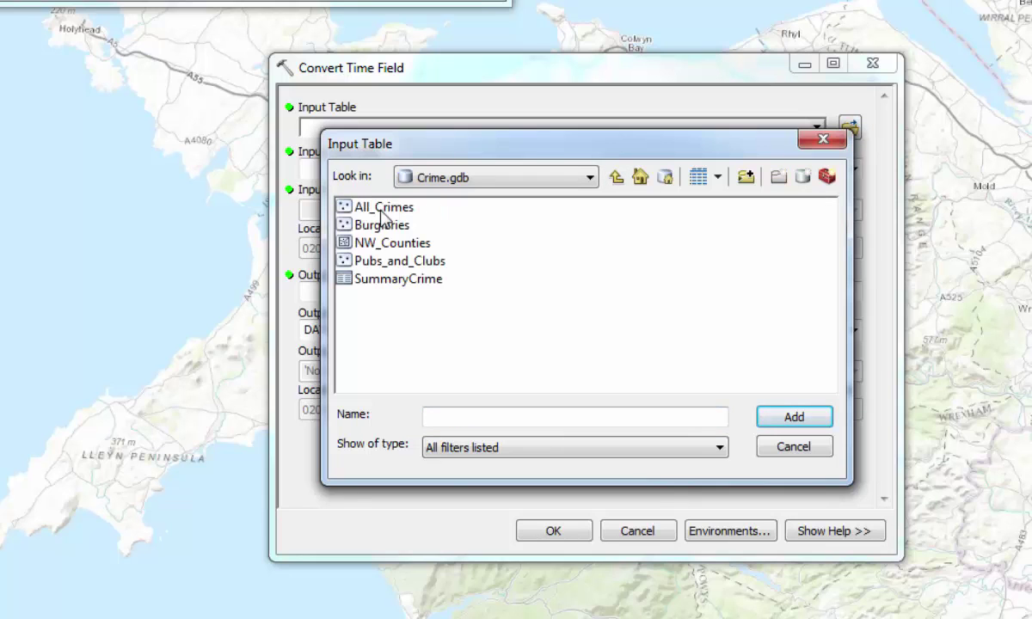
double_click(383, 225)
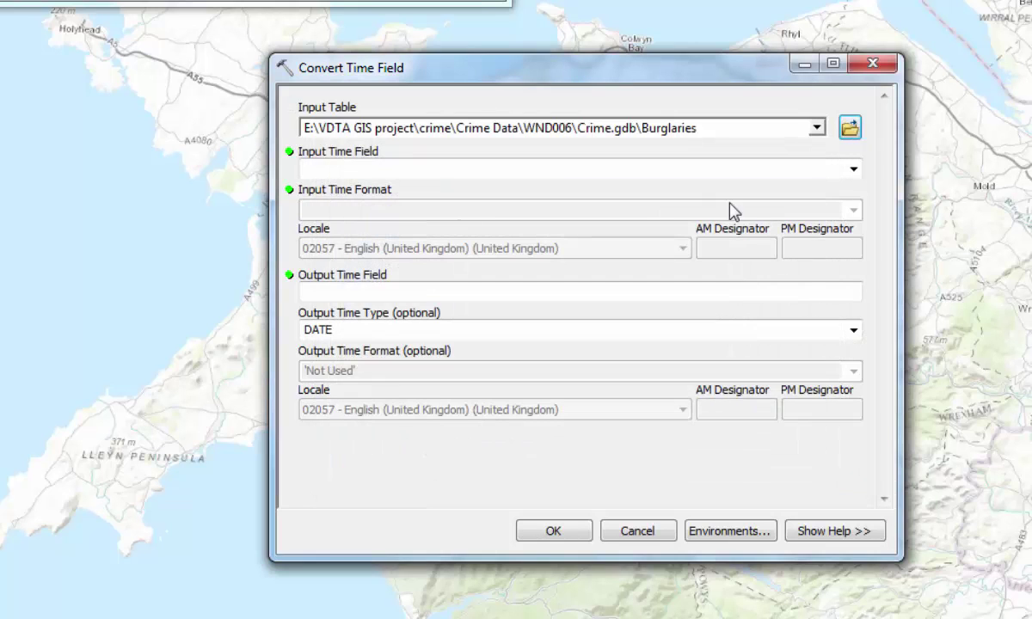
left_click(854, 171)
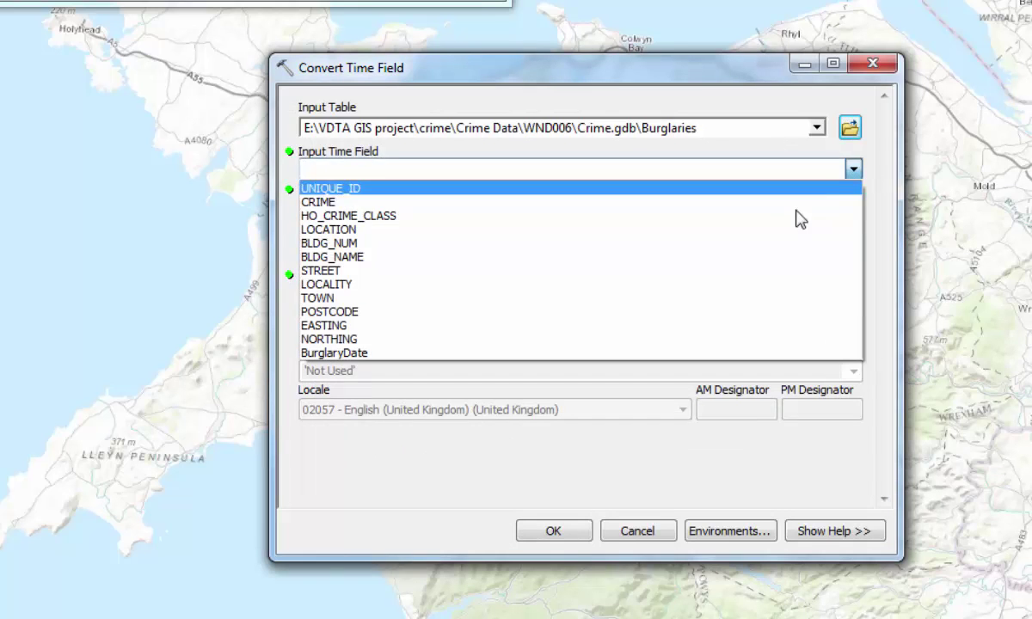
left_click(352, 353)
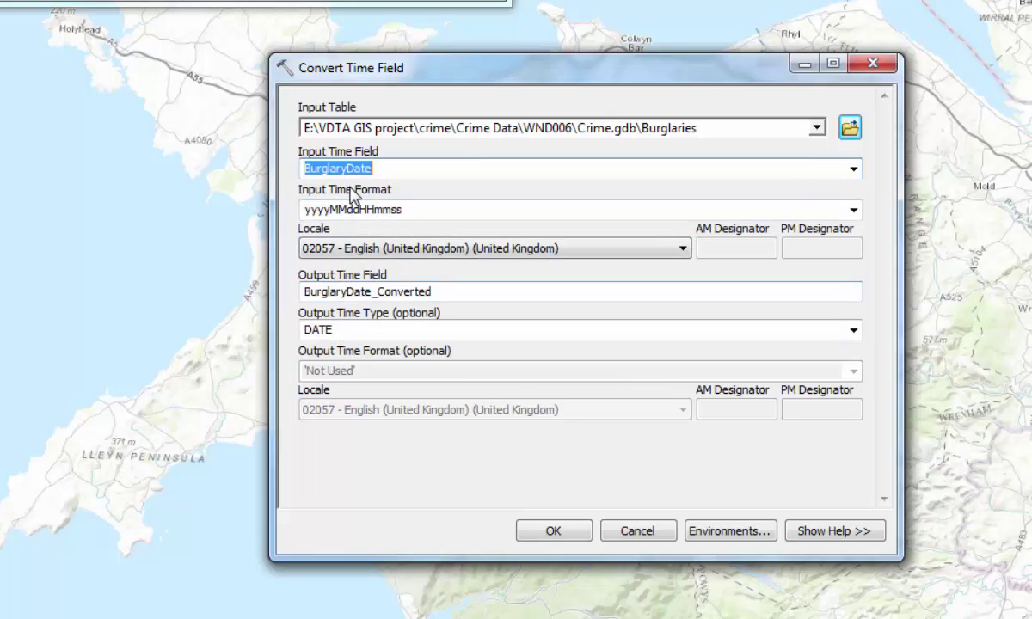
Step: Use format MM/dd/yy hh:m:s t, output DATE field BurglaryDate_Converted, and run the conversion
left_click(854, 211)
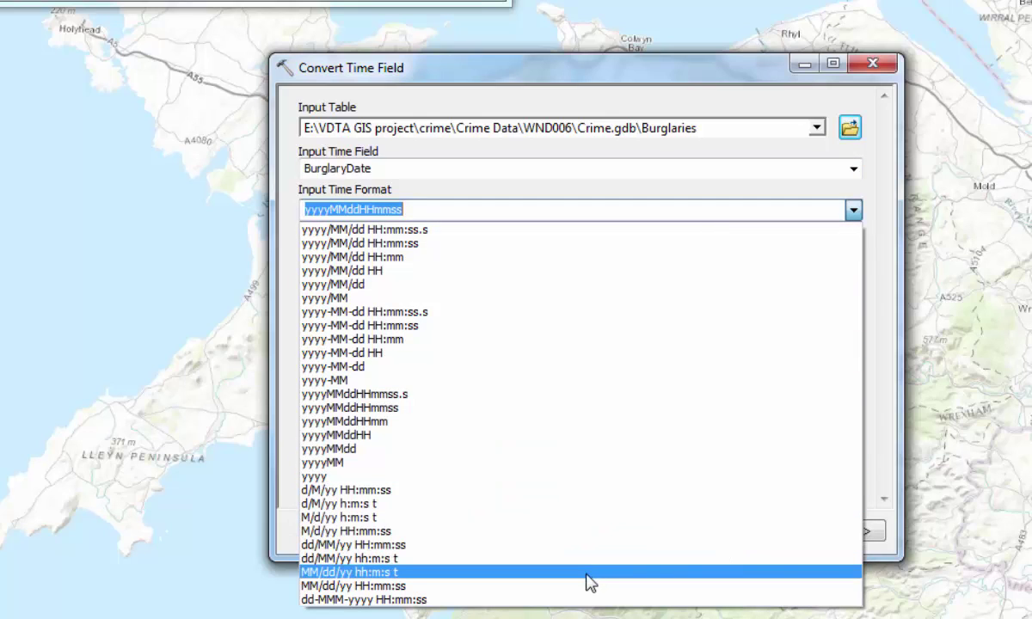
left_click(526, 573)
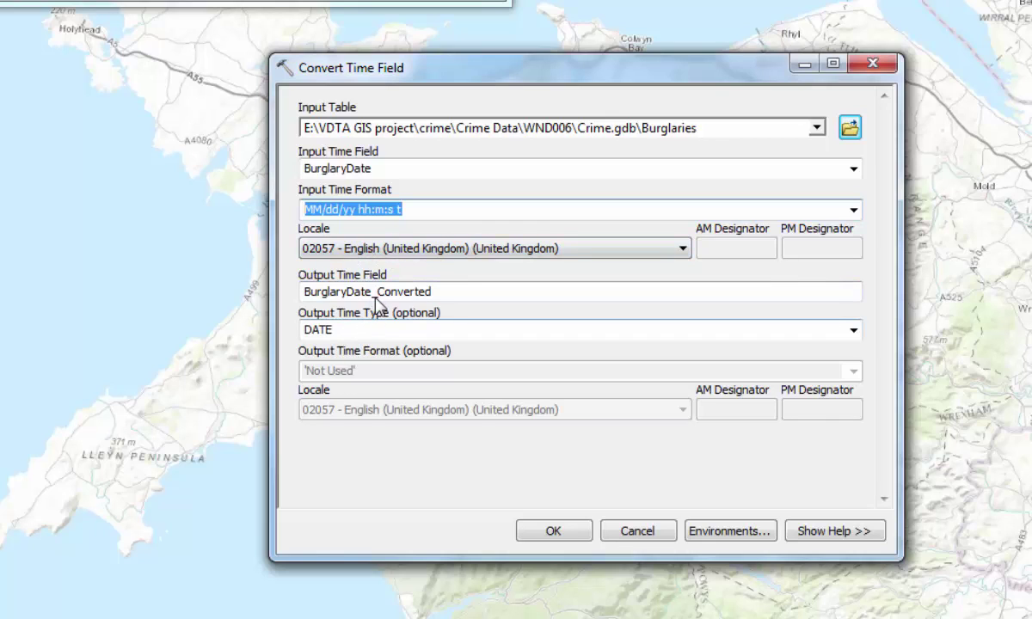
left_click(318, 293)
left_click_drag(350, 297, 440, 300)
left_click(437, 297)
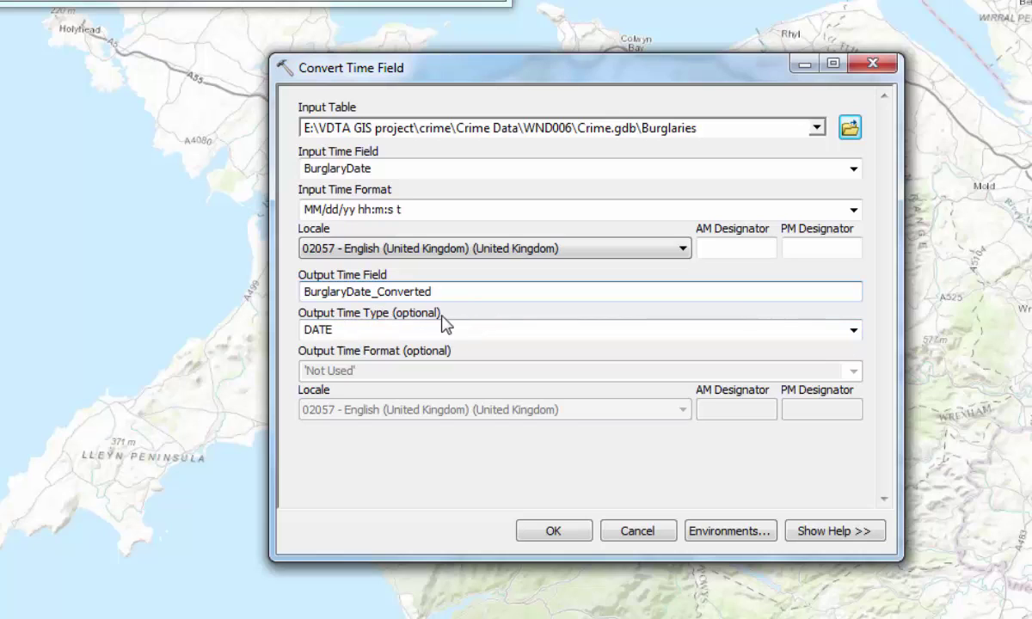
left_click(855, 330)
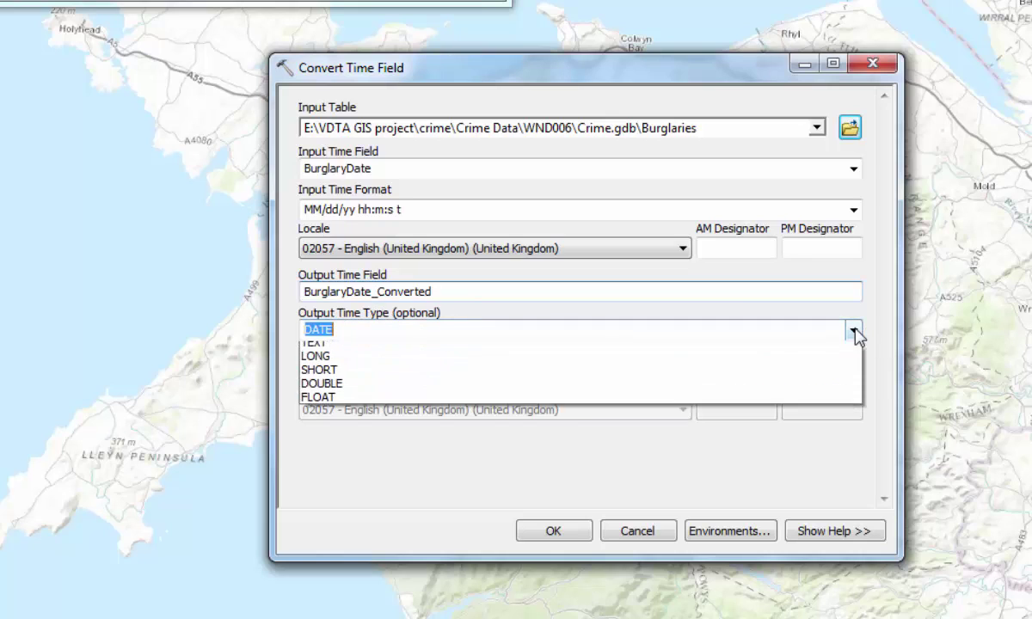
left_click(811, 352)
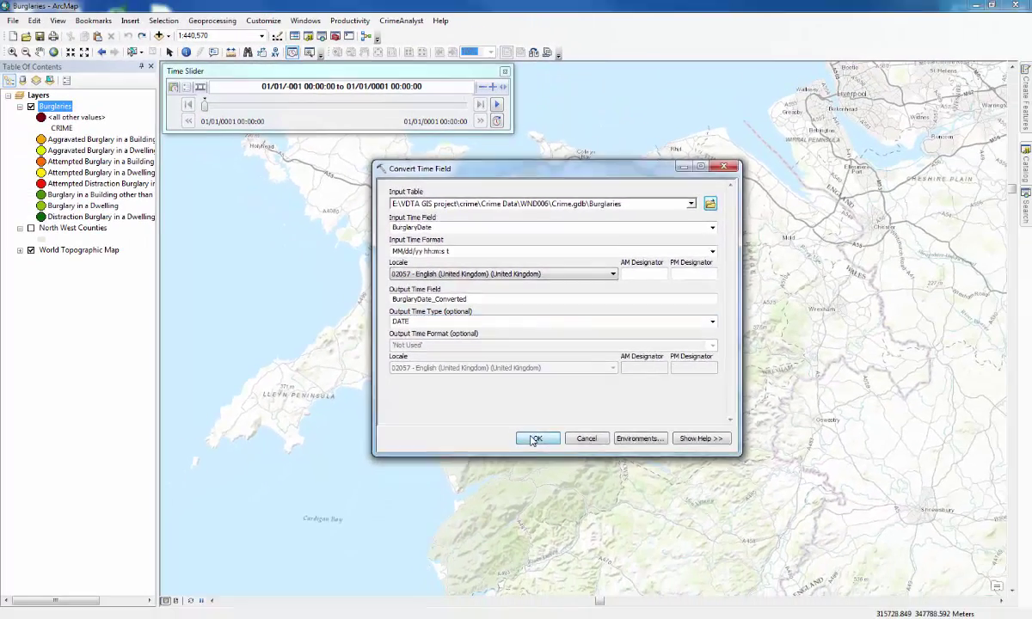
left_click(553, 531)
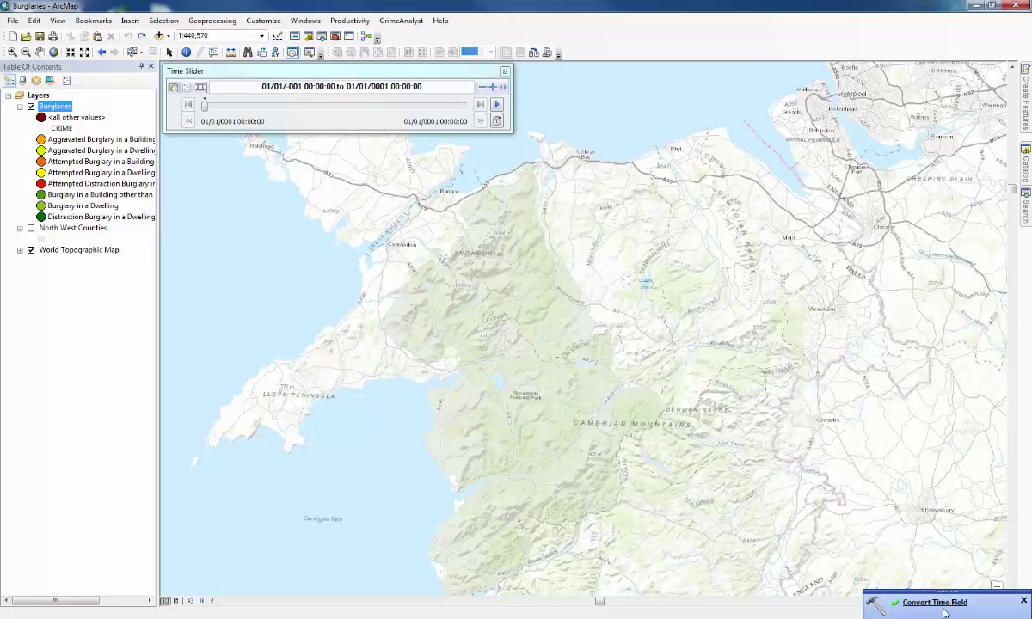
Step: Check the Burglaries attribute table for the new BurglaryDate_Converted column, then return to tool search
right_click(58, 107)
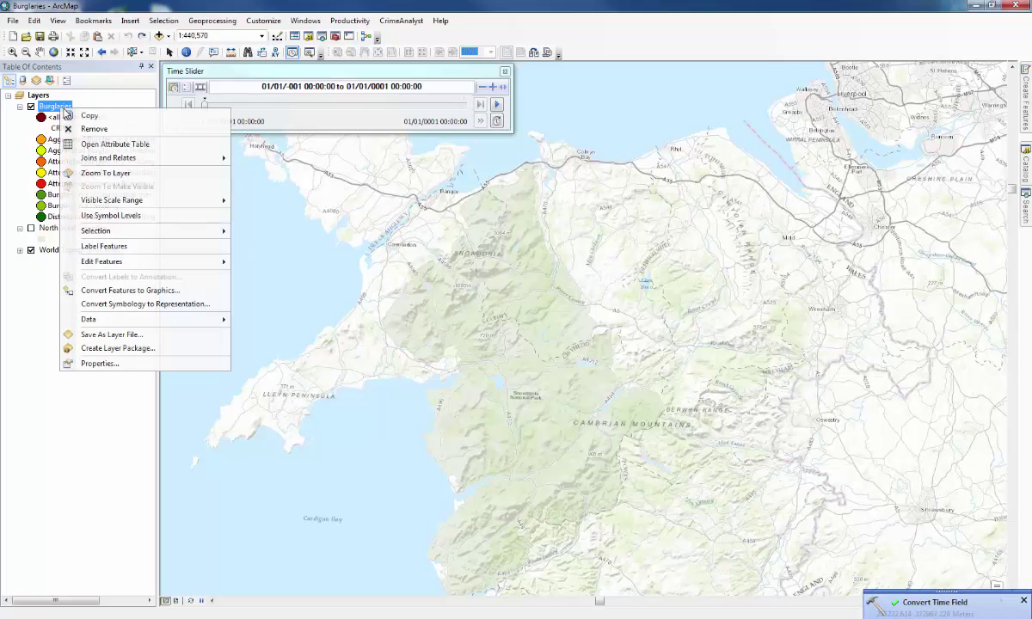
left_click(84, 146)
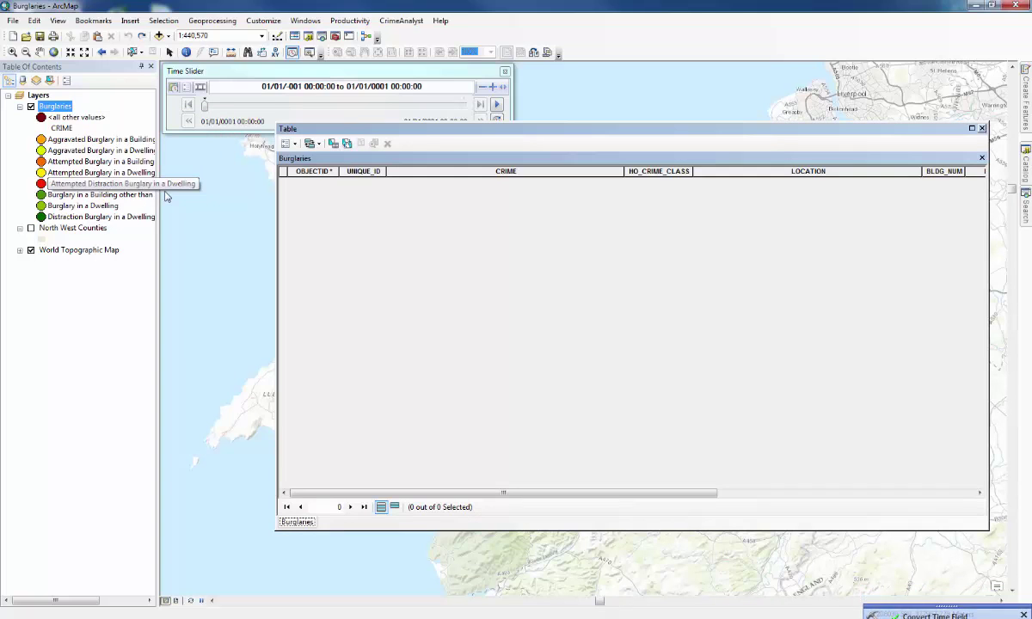
left_click_drag(503, 493, 804, 496)
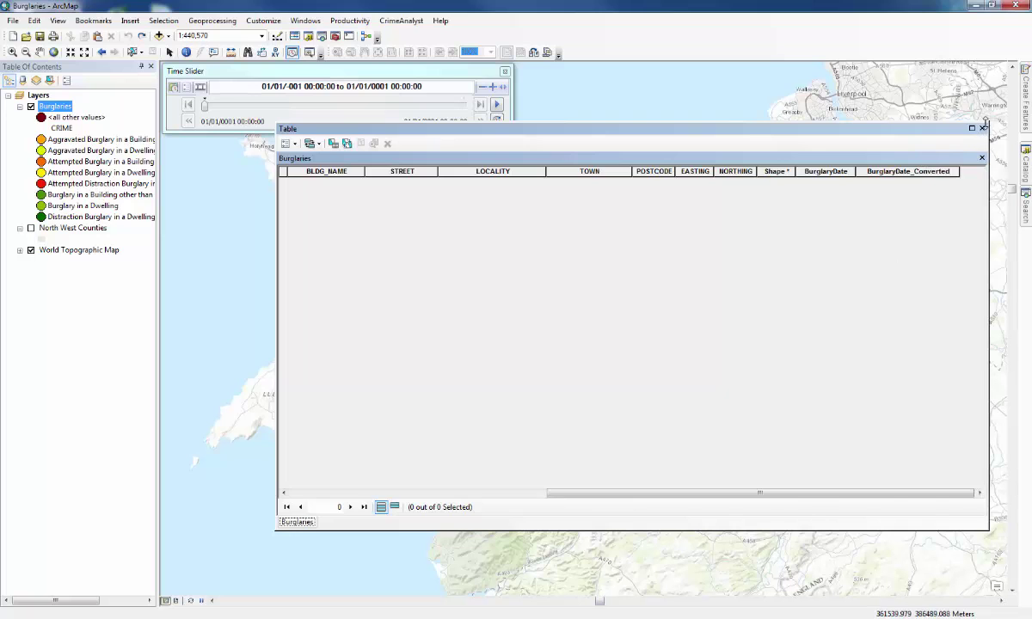
left_click(981, 128)
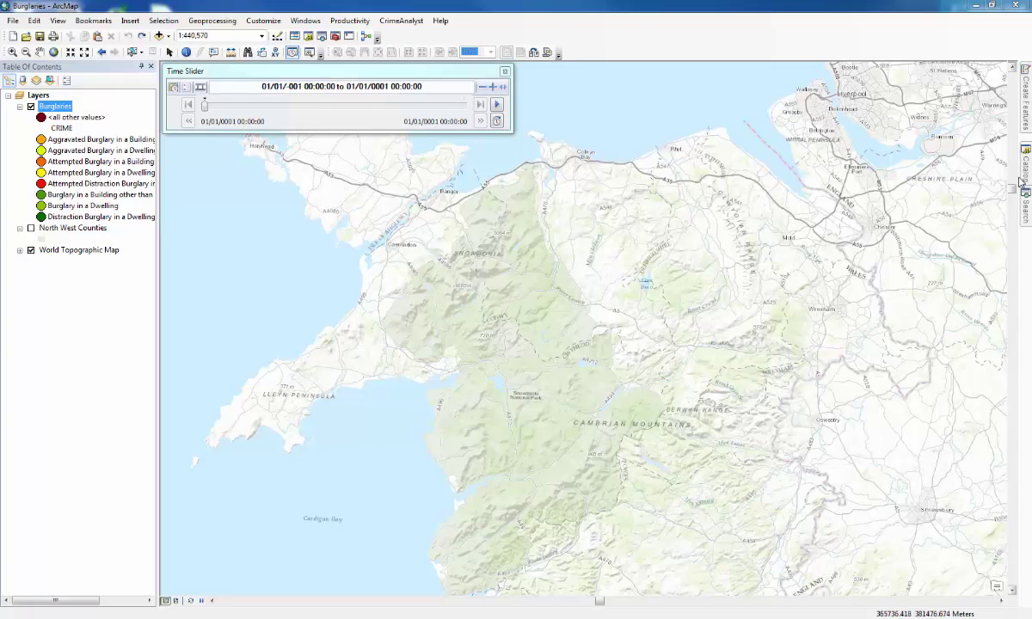
left_click(1021, 210)
Step: Find Add Attribute Index and index BurglaryDate_Converted in Burglaries under the name 'index'
triple_click(925, 114)
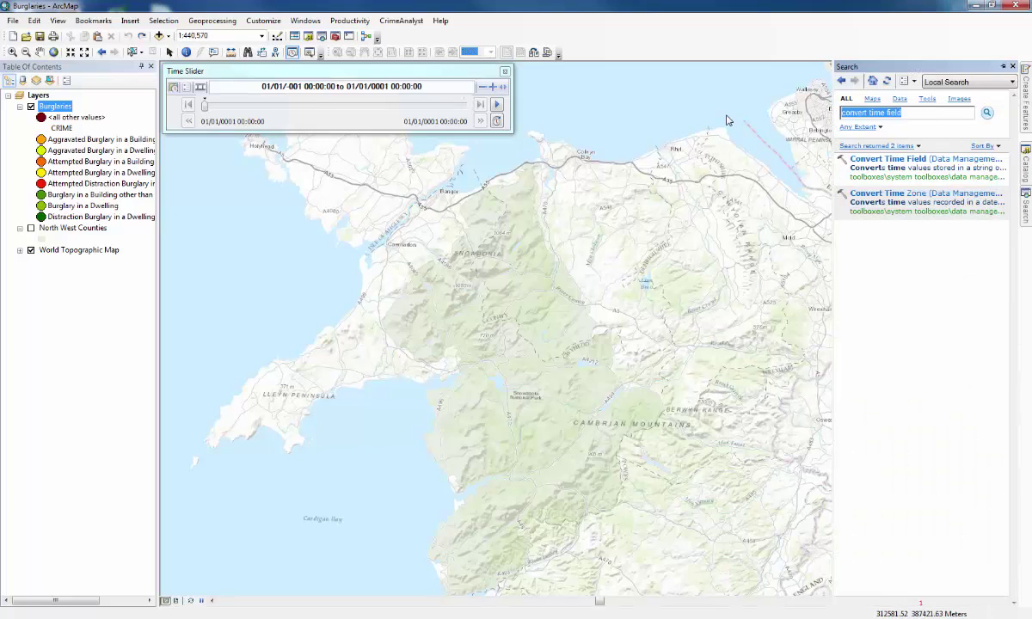
type("add attribute index")
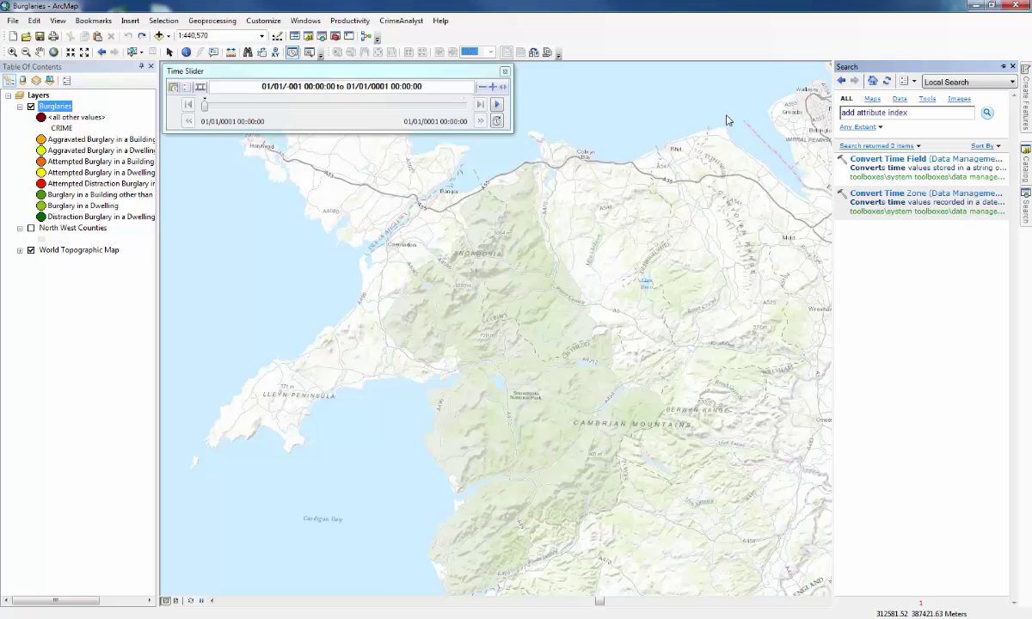
key("Return")
left_click(864, 161)
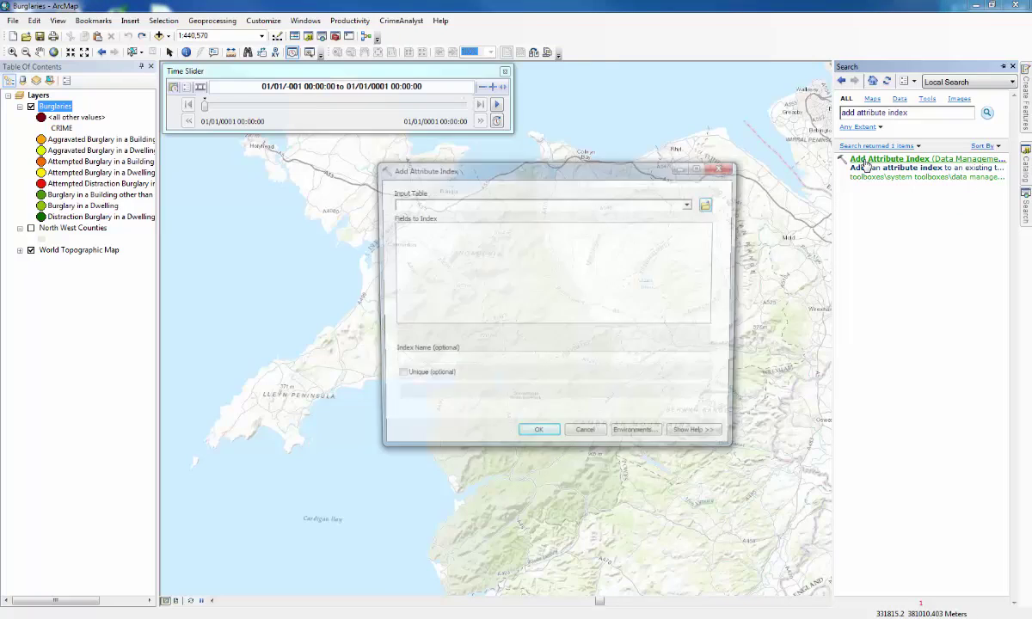
left_click(710, 203)
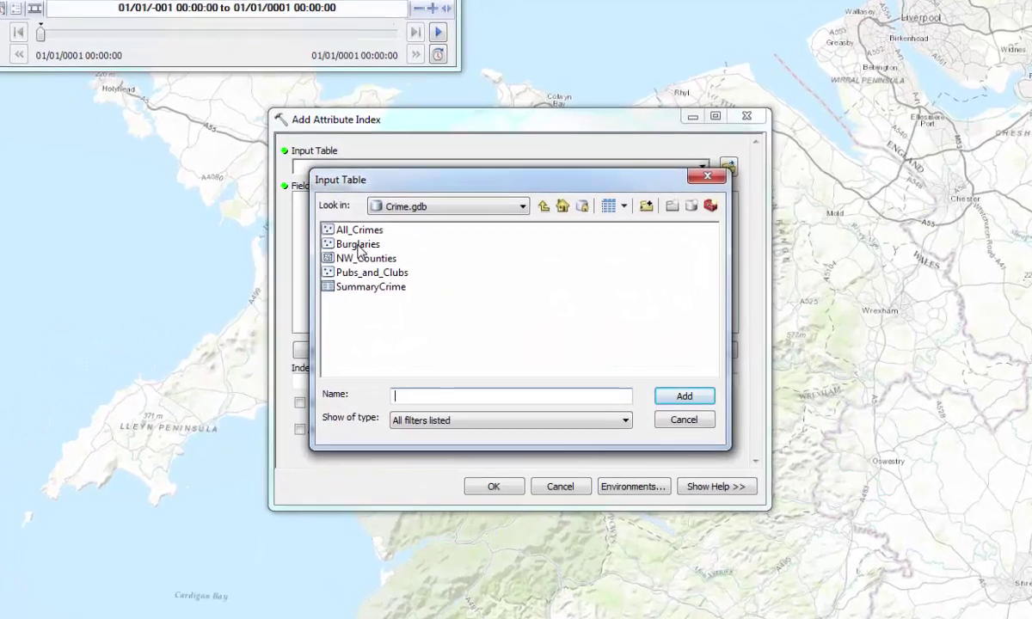
double_click(437, 260)
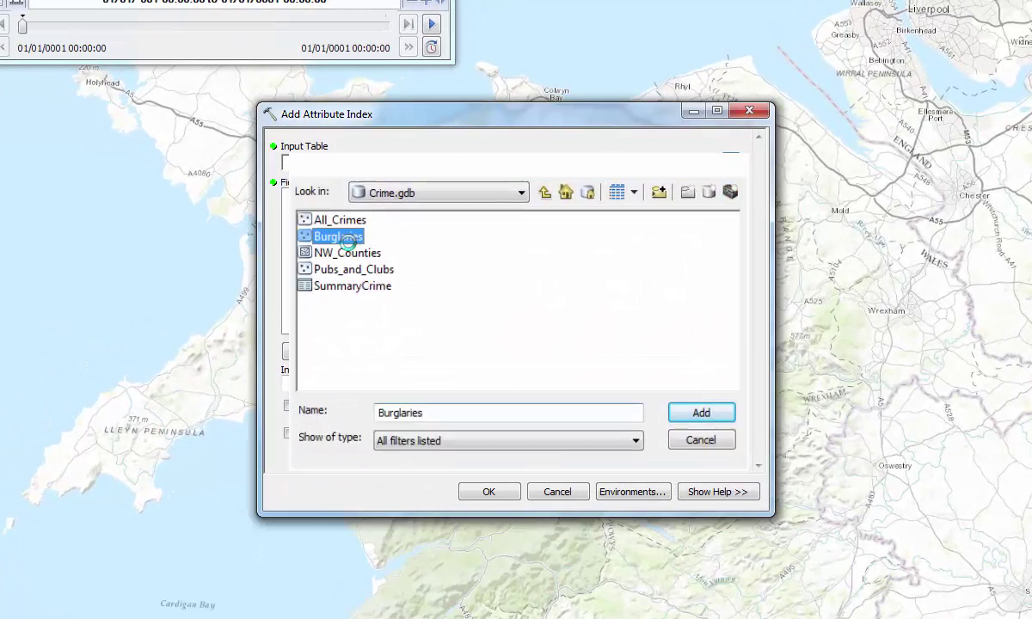
scroll(422, 249, "down", 2)
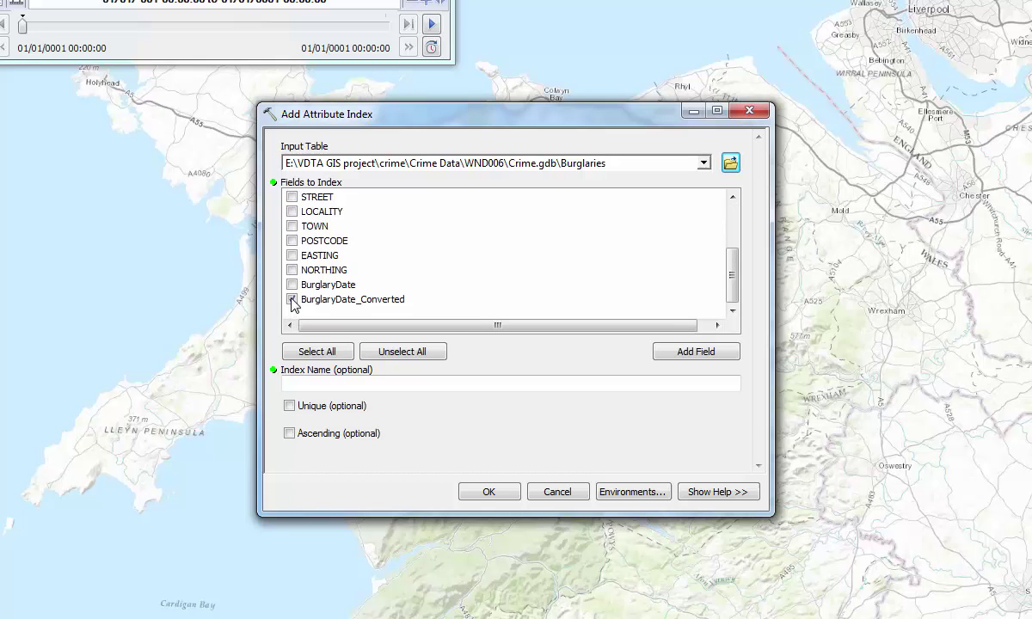
left_click(398, 386)
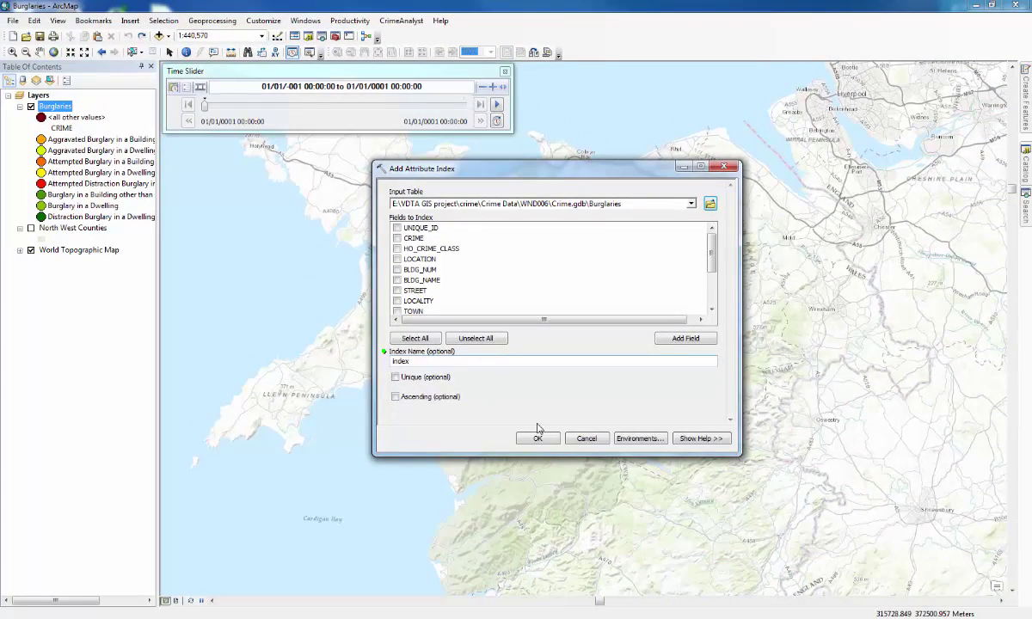
left_click(539, 438)
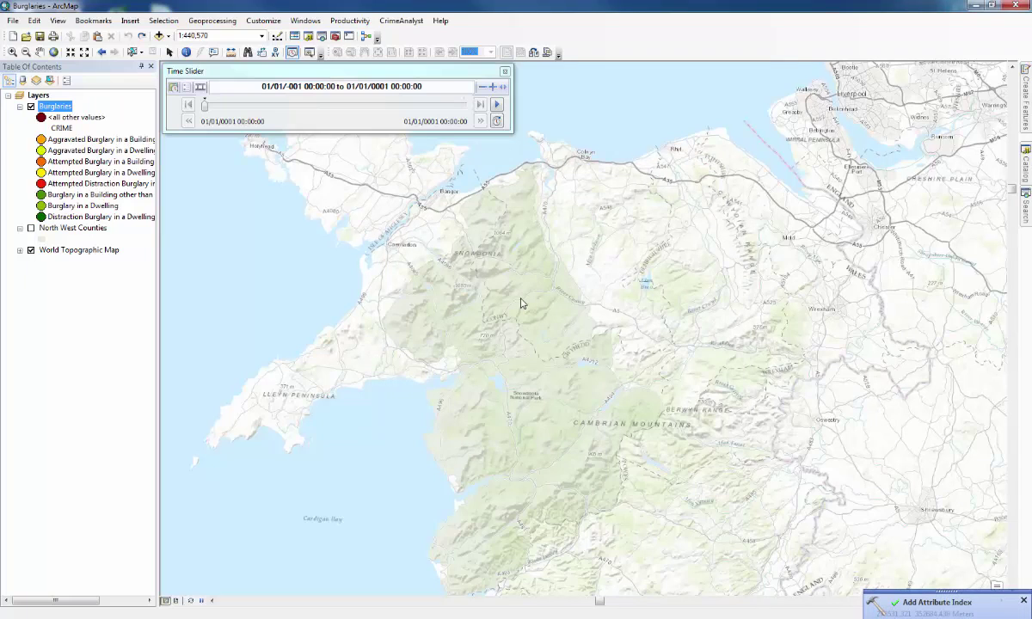
Step: Give the Burglaries layer time field BurglaryDate_Converted, a calculated extent, and Date/Time format
left_click(505, 73)
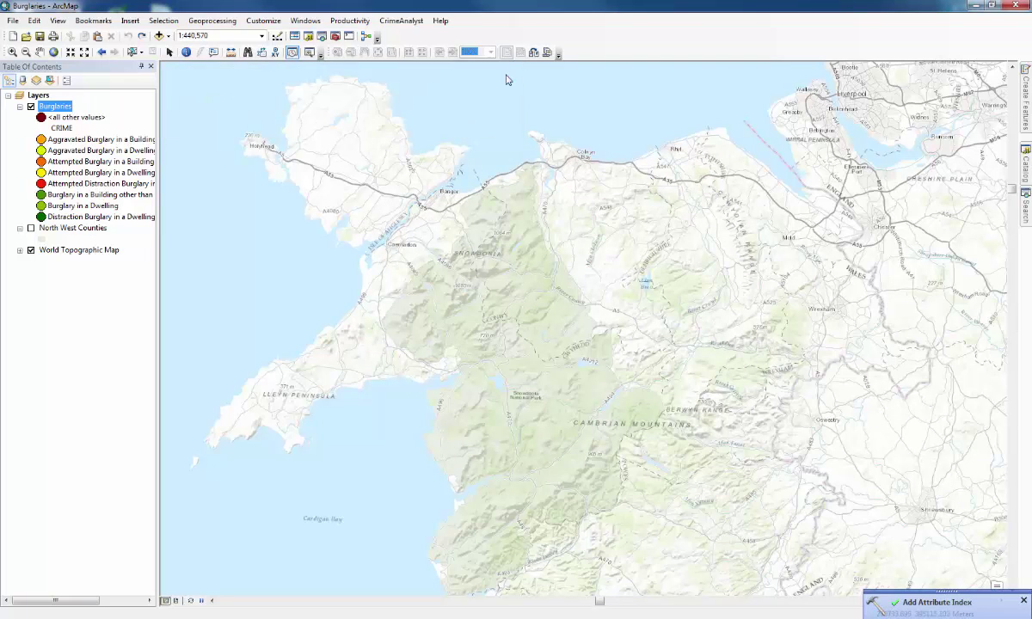
right_click(56, 110)
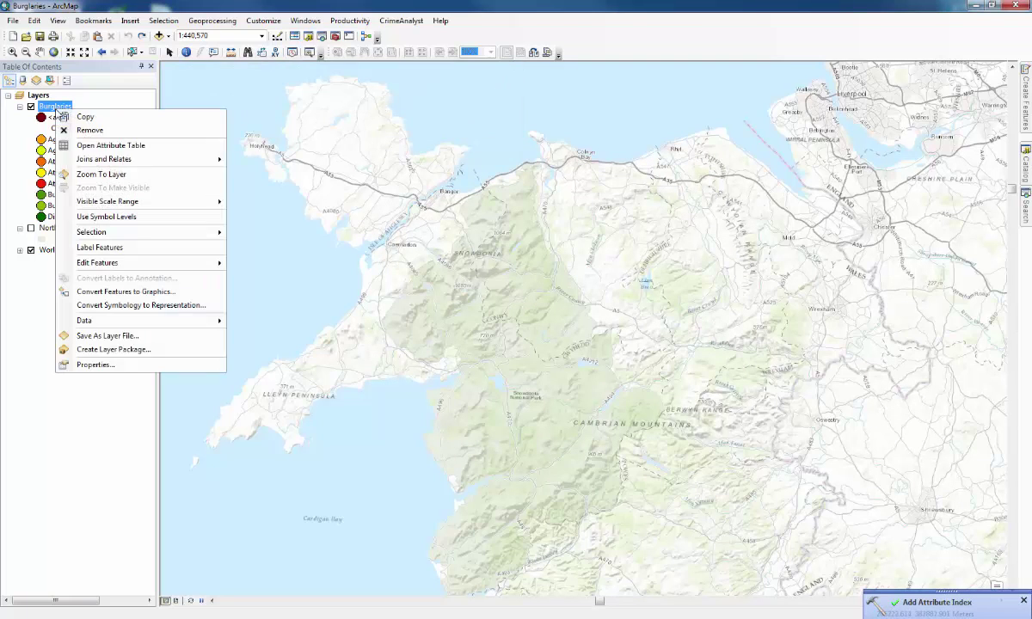
left_click(125, 342)
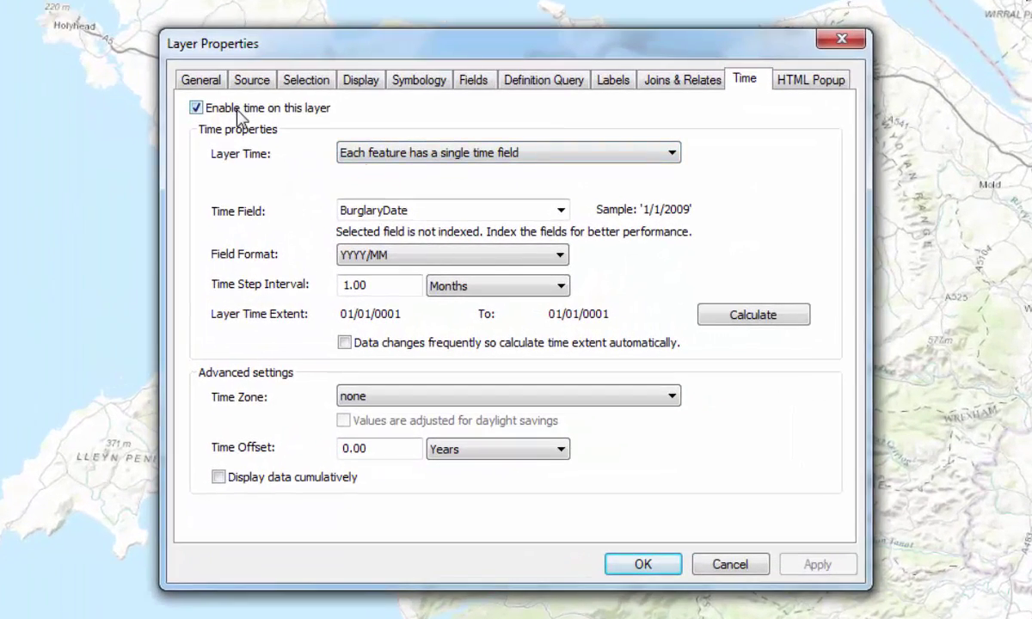
left_click(472, 214)
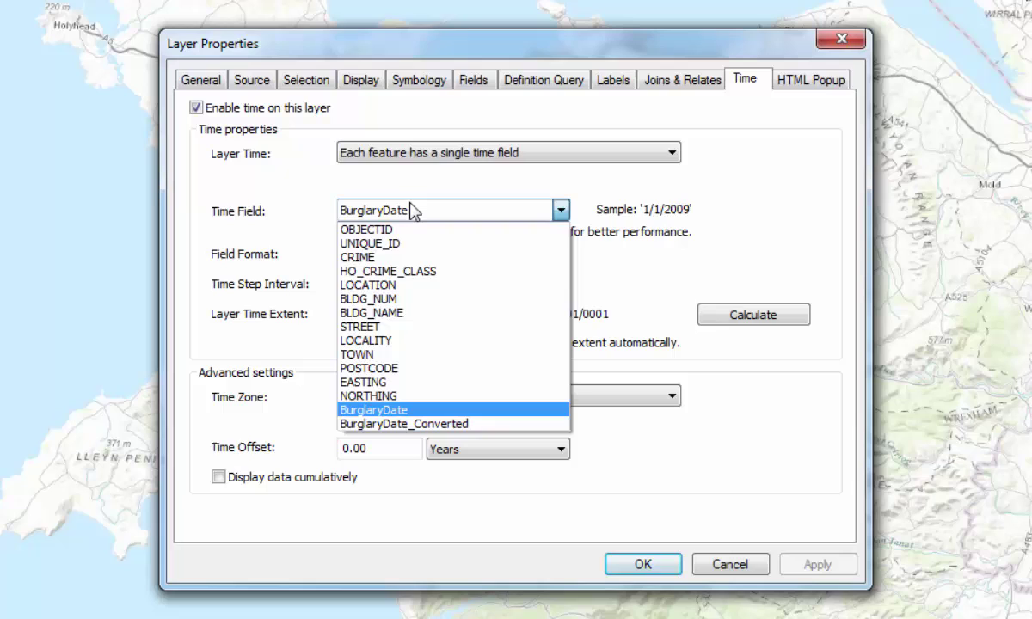
left_click(425, 424)
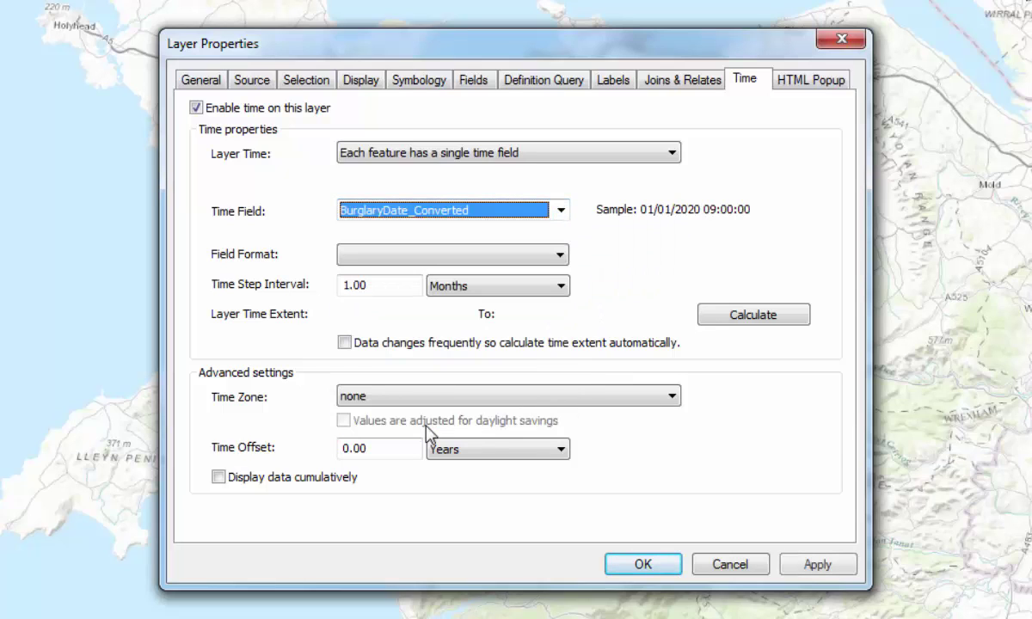
left_click(727, 316)
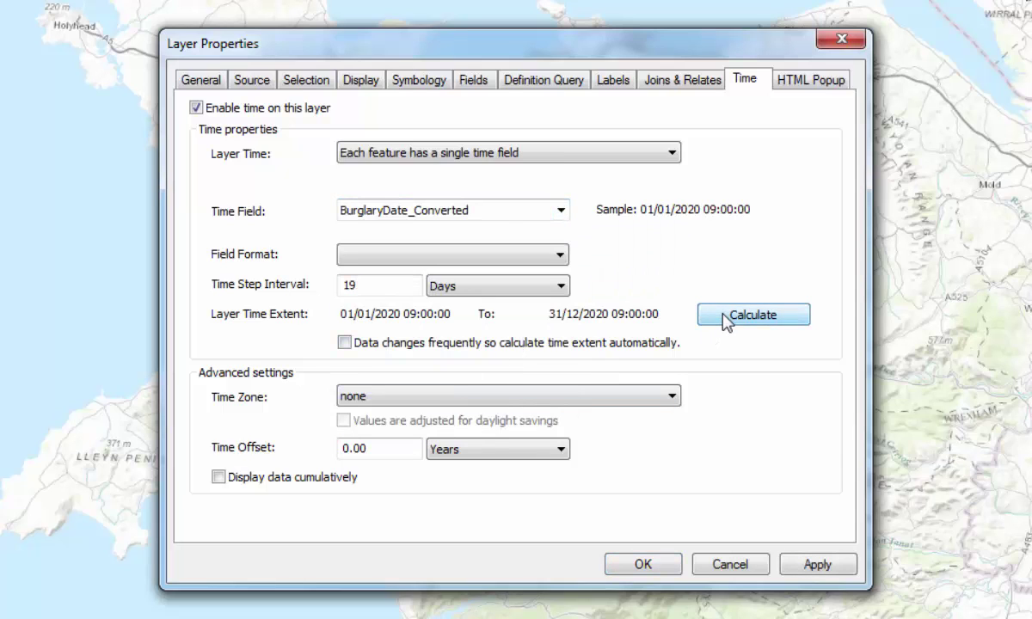
left_click(422, 259)
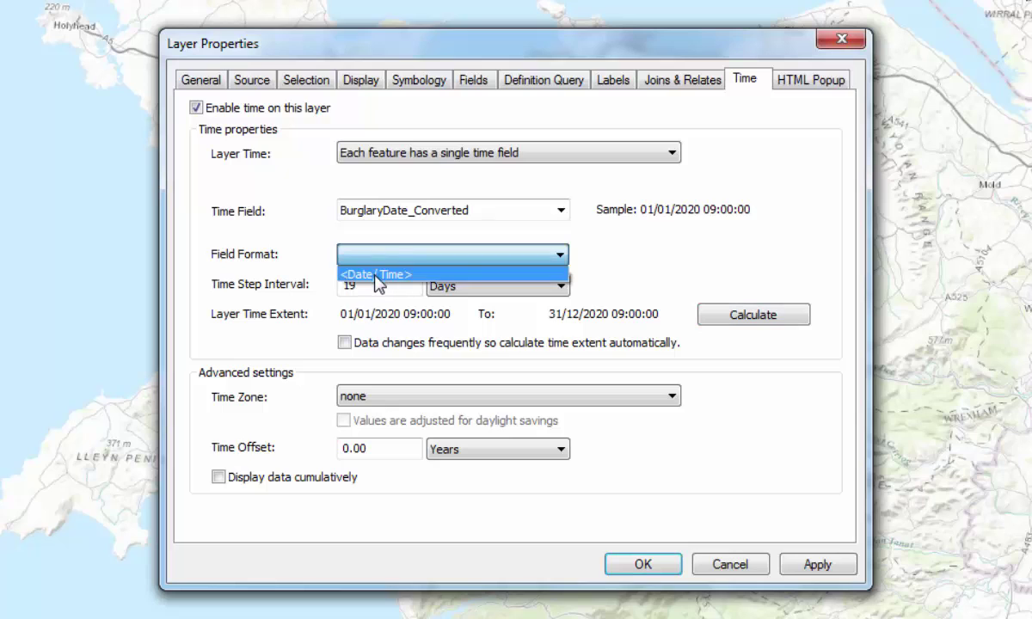
left_click(376, 276)
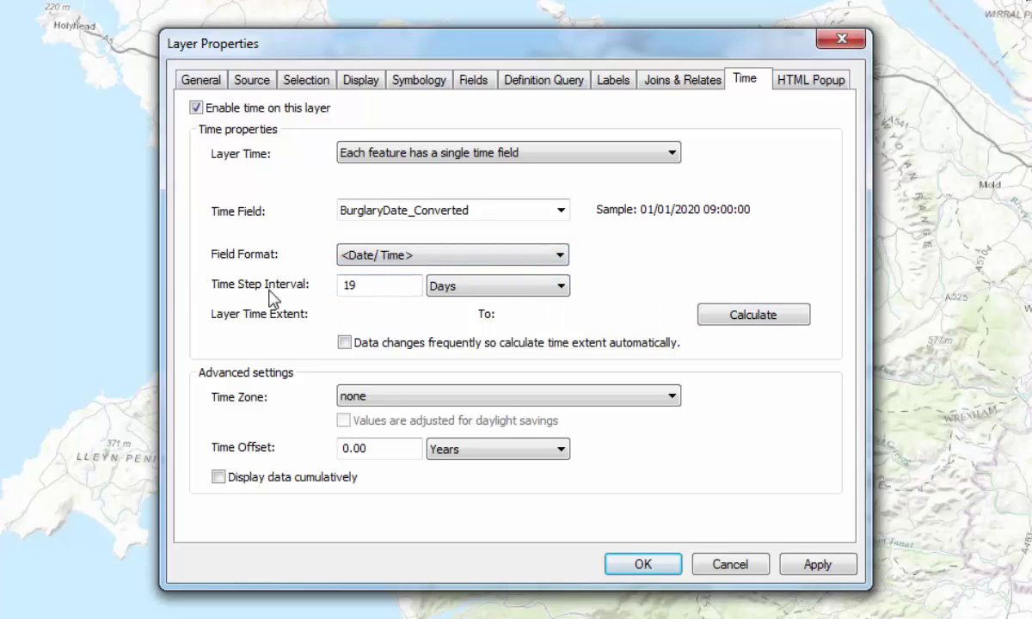
left_click(672, 570)
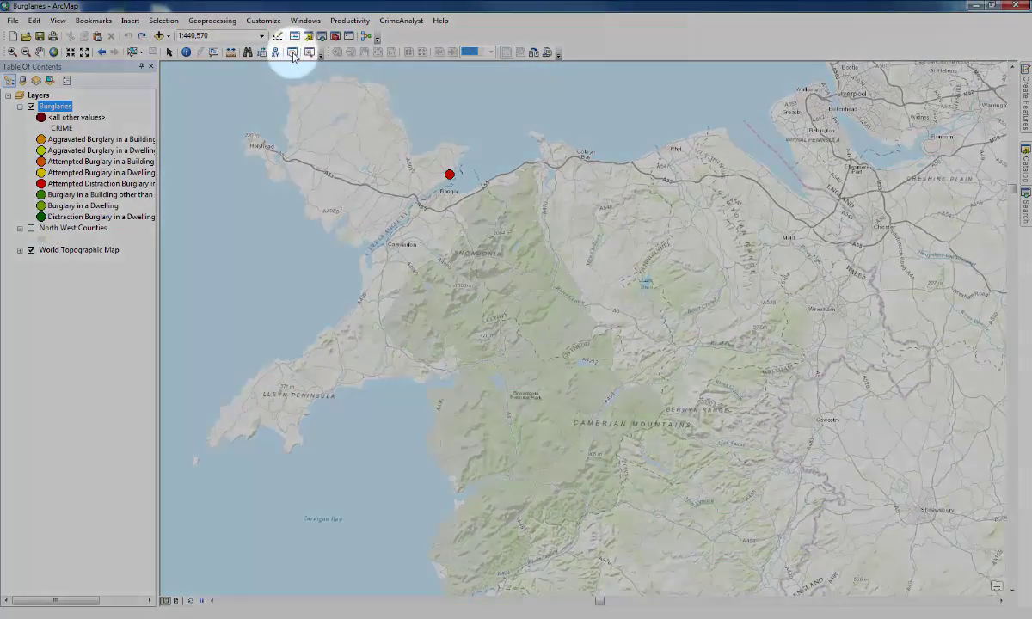
Step: Set the time slider to 1-day steps in UTC+00:00 Dublin, Edinburgh, Lisbon, London time
left_click(293, 52)
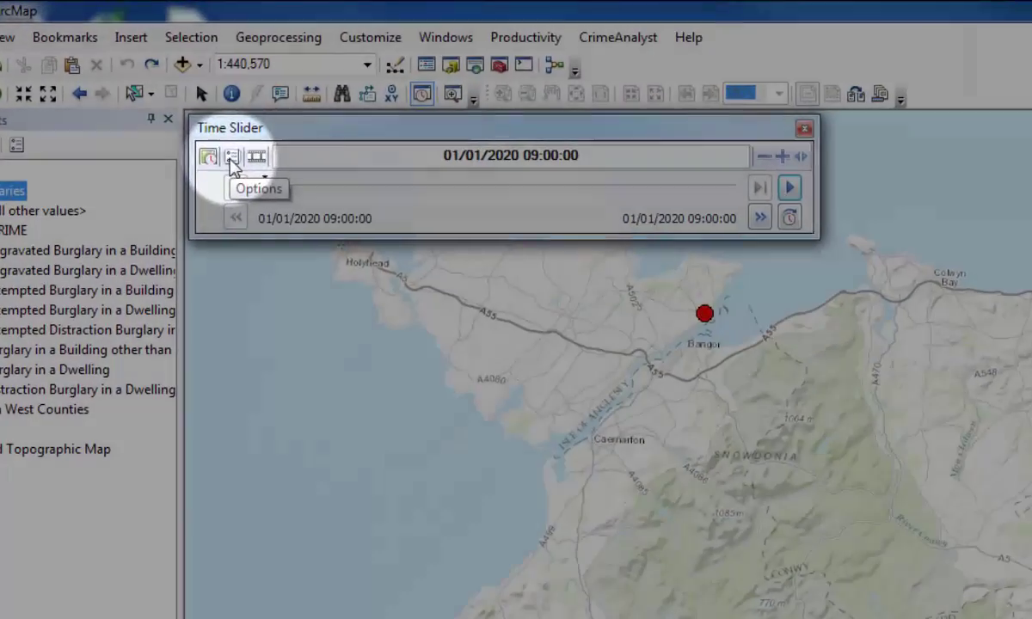
left_click(232, 160)
left_click(752, 93)
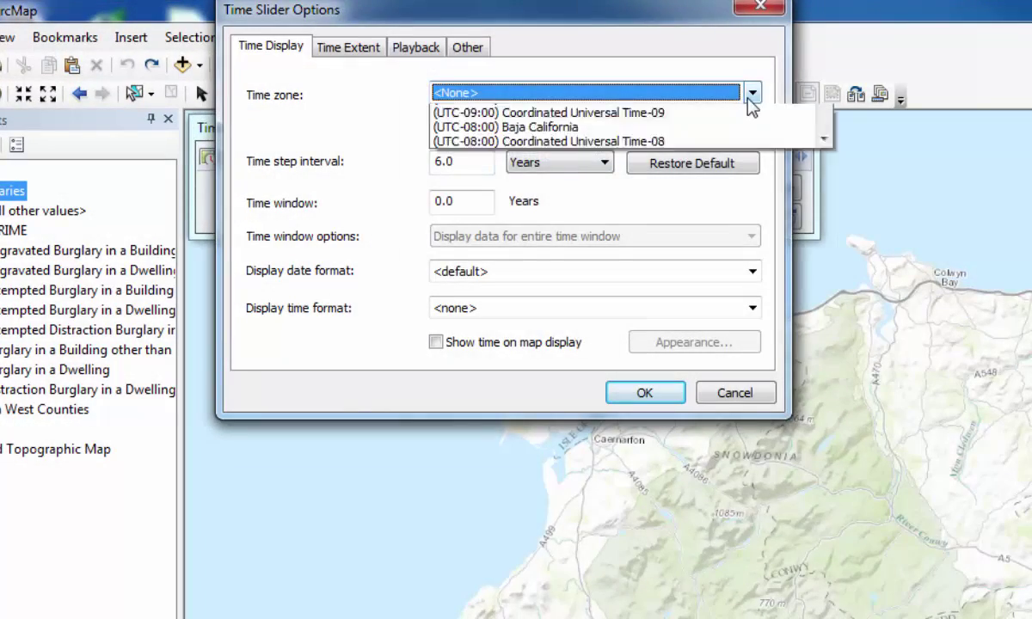
scroll(730, 146, "down", 14)
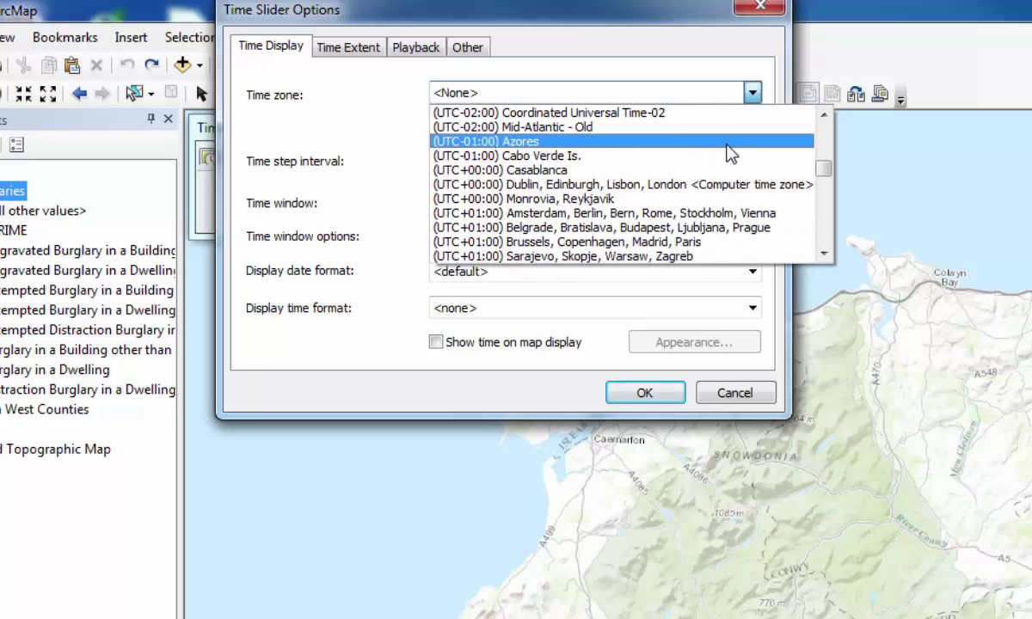
left_click(684, 189)
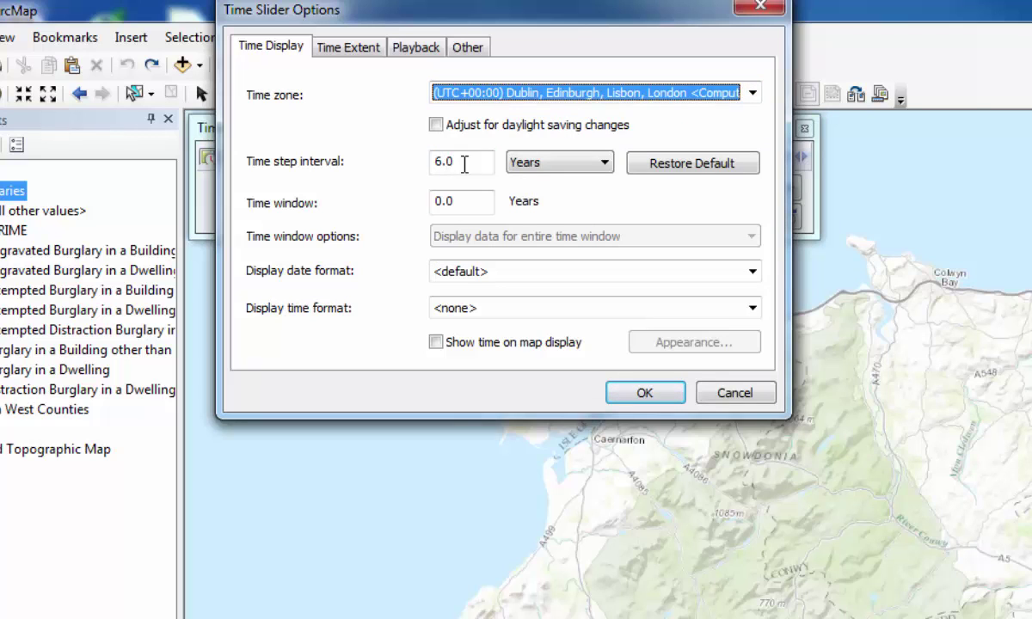
left_click(525, 165)
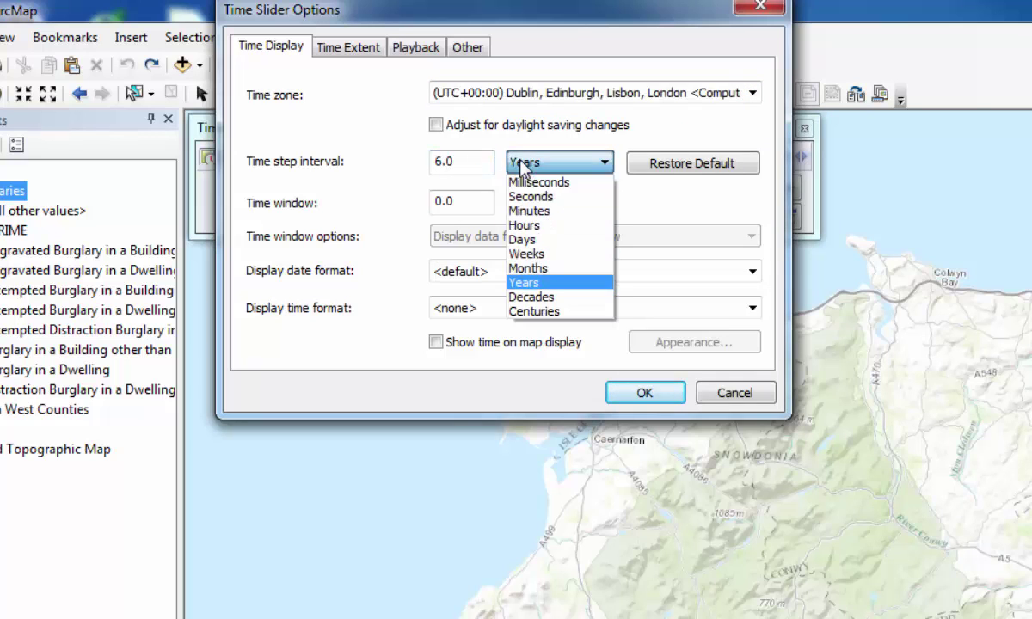
left_click(559, 241)
left_click_drag(490, 162, 302, 176)
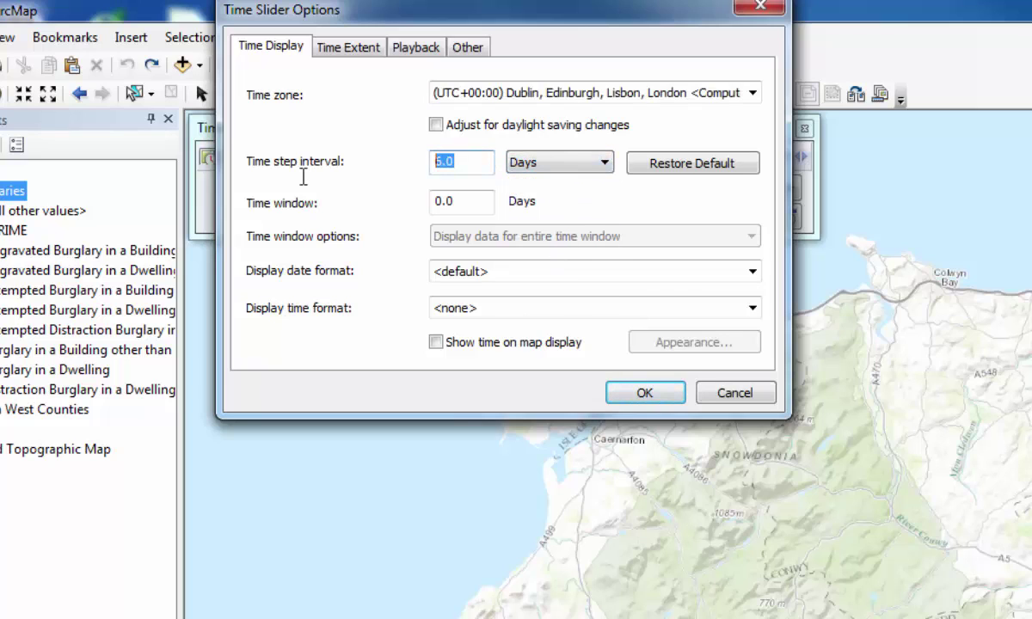
type("1")
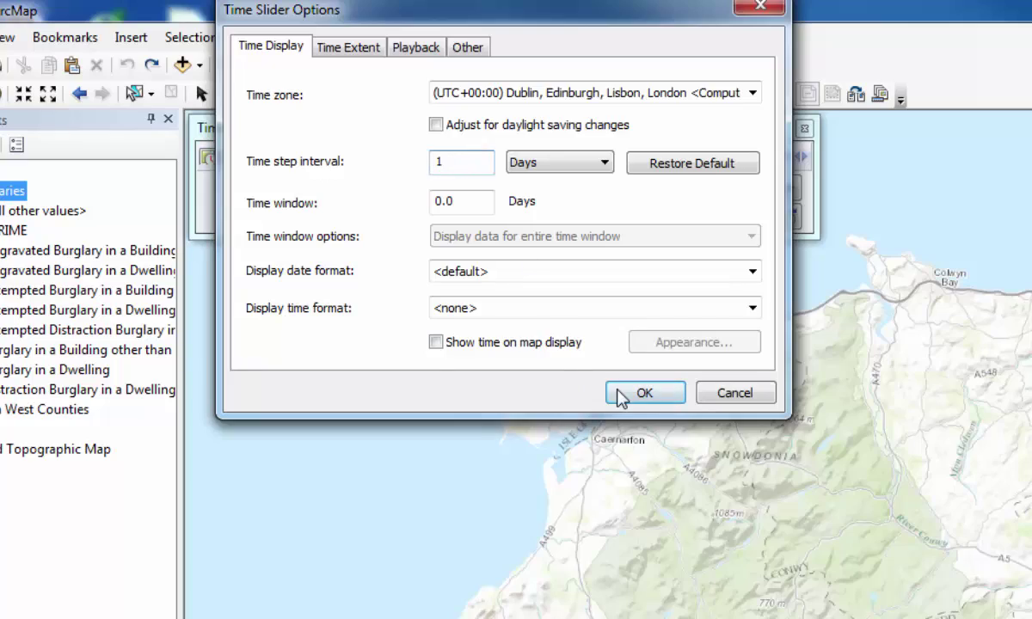
left_click(645, 393)
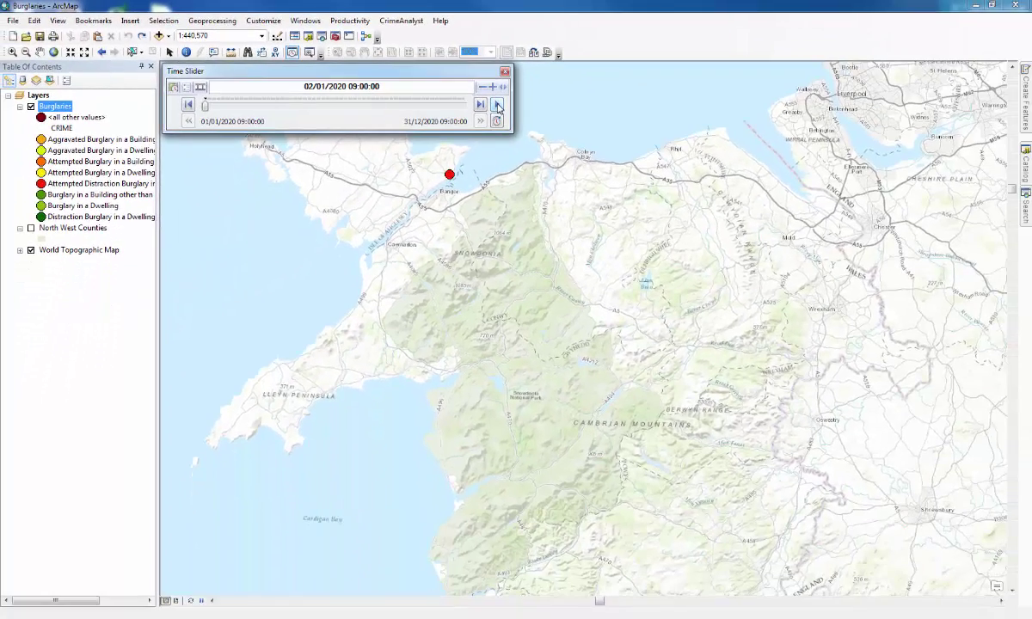
Step: Play the burglaries, change the step interval to 10 days, and replay through to 05/01/2021
left_click(527, 115)
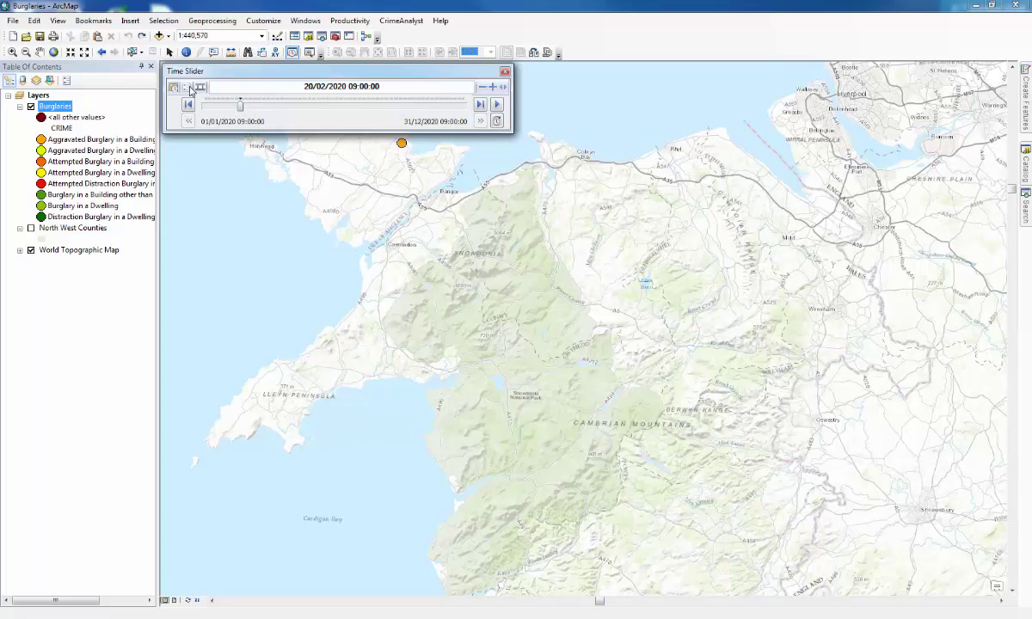
left_click(173, 87)
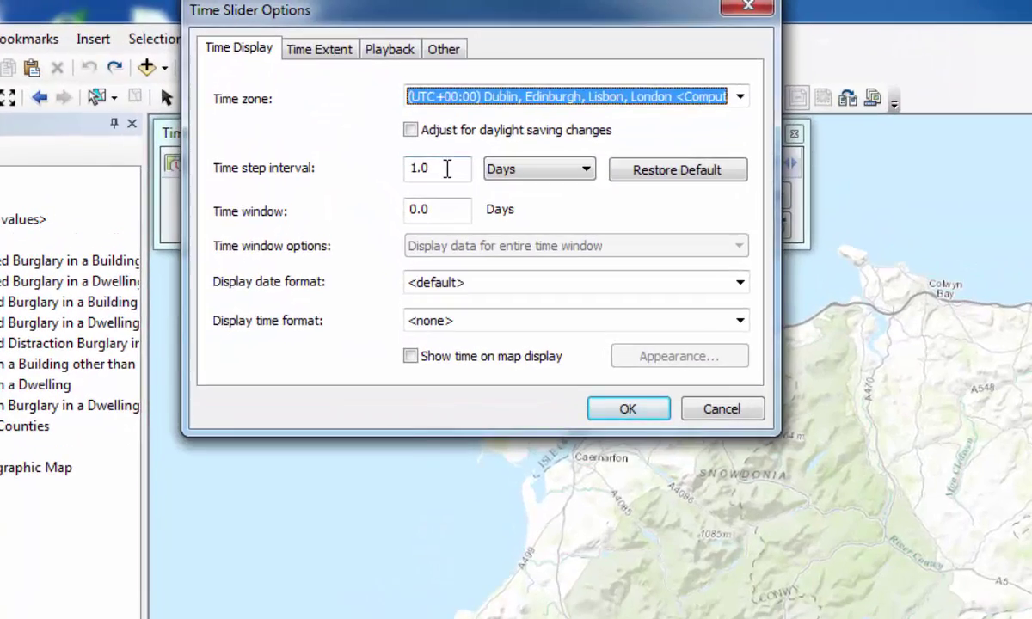
left_click_drag(447, 169, 370, 165)
type("10")
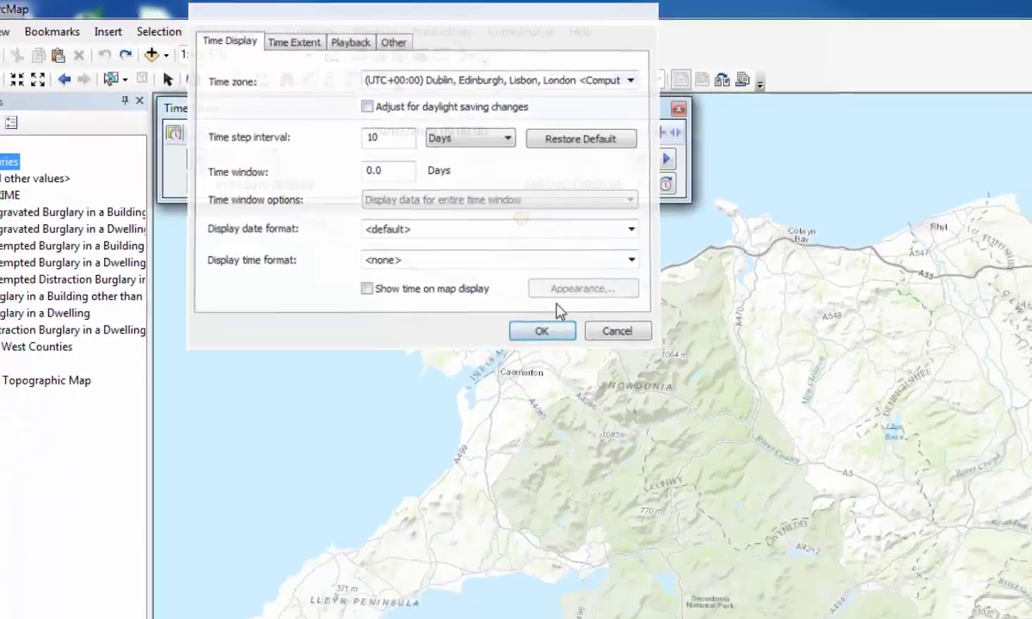
left_click(612, 411)
left_click(499, 105)
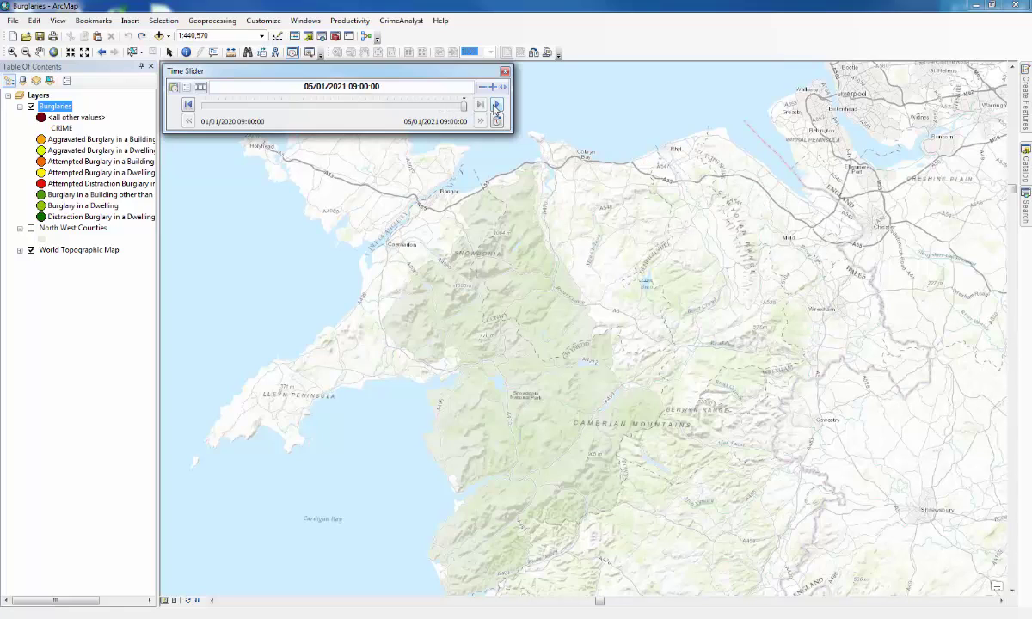
Step: Turn on Display data cumulatively in the Burglaries layer's time properties
right_click(62, 111)
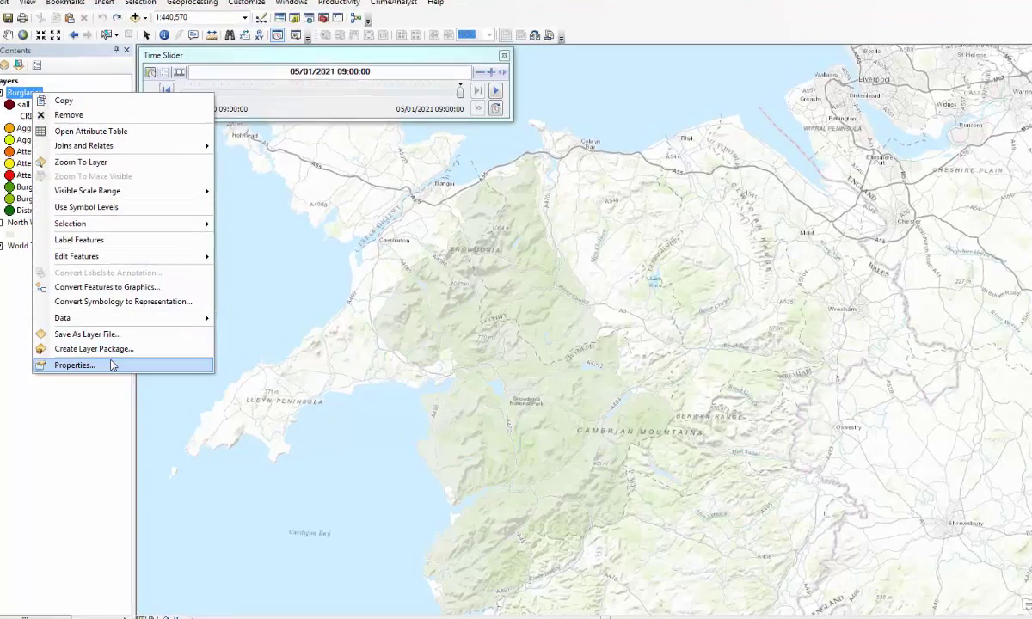
left_click(103, 362)
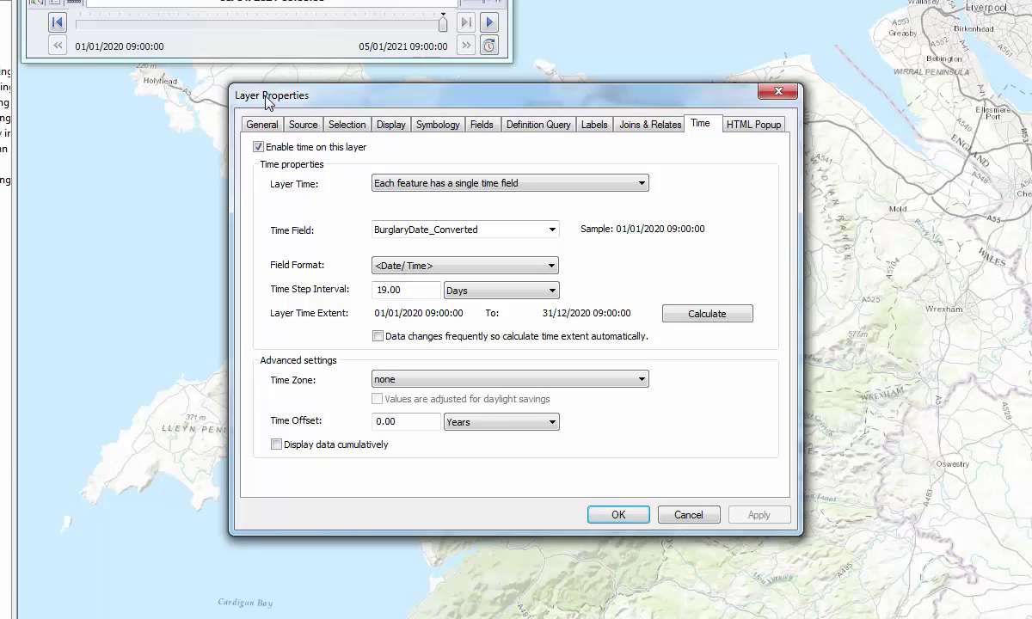
left_click(276, 445)
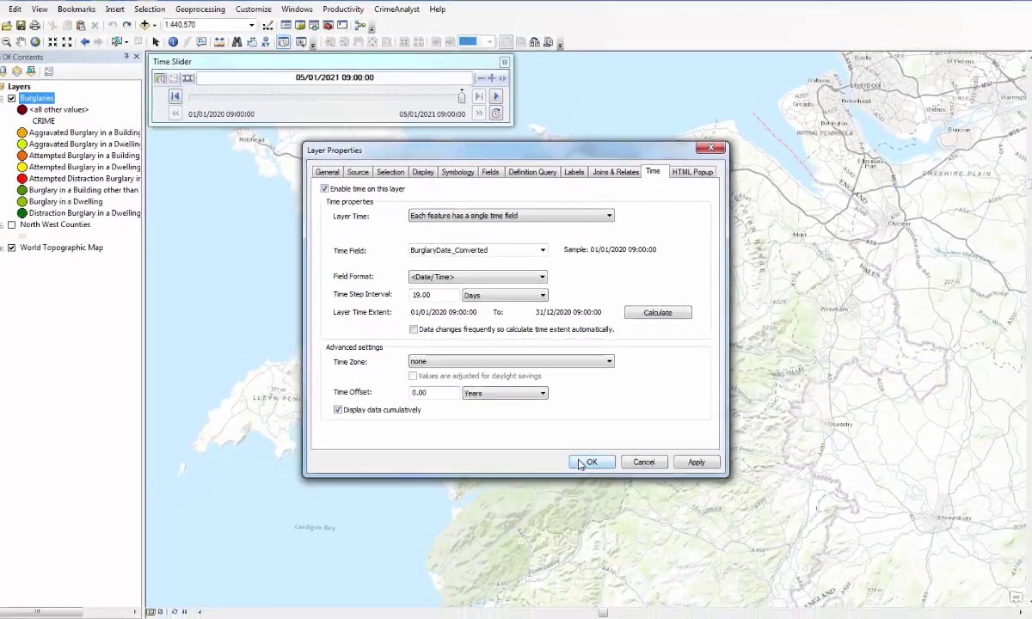
left_click(619, 514)
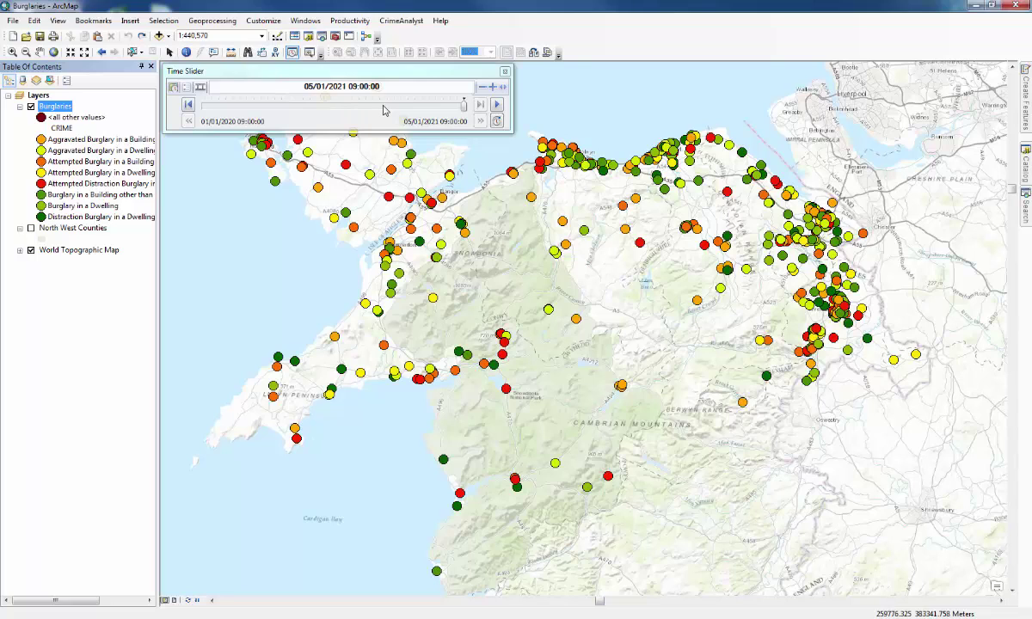
Step: Rewind the time slider to 01/01/2020 and play the cumulative burglary animation
left_click(186, 87)
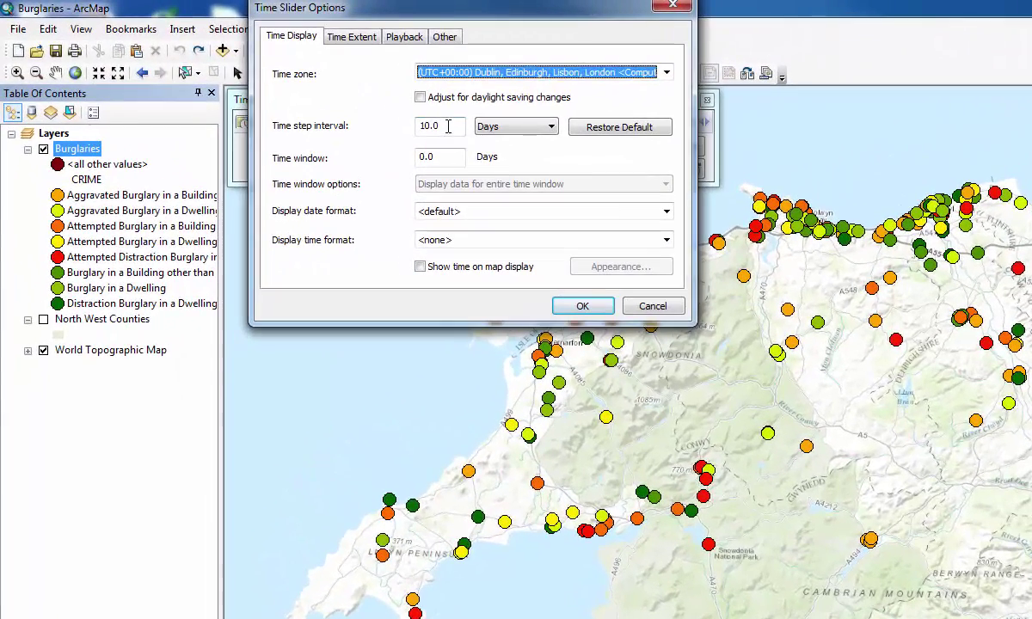
double_click(397, 114)
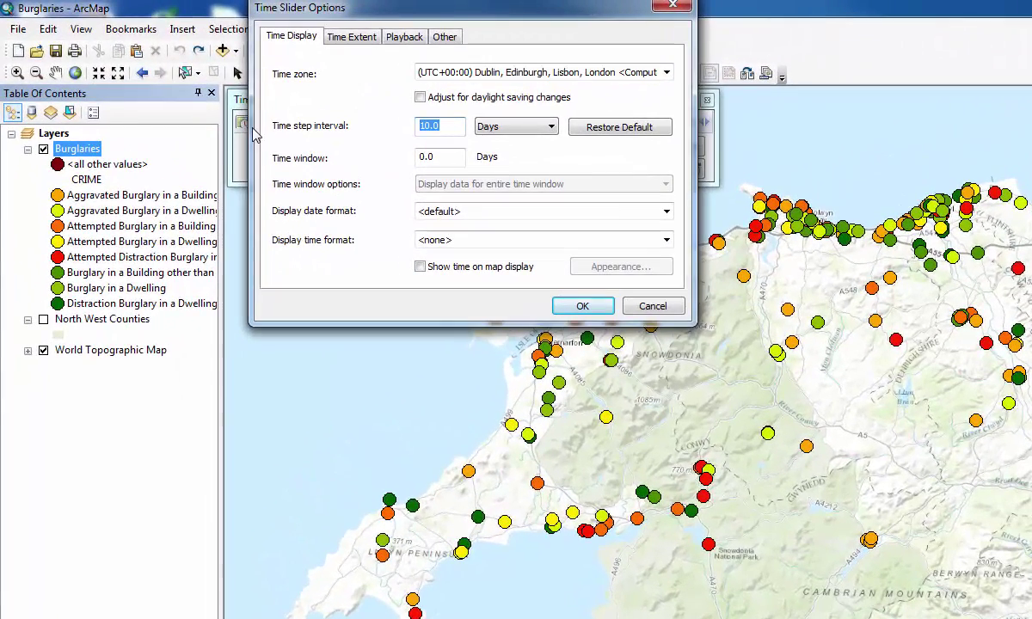
left_click(583, 307)
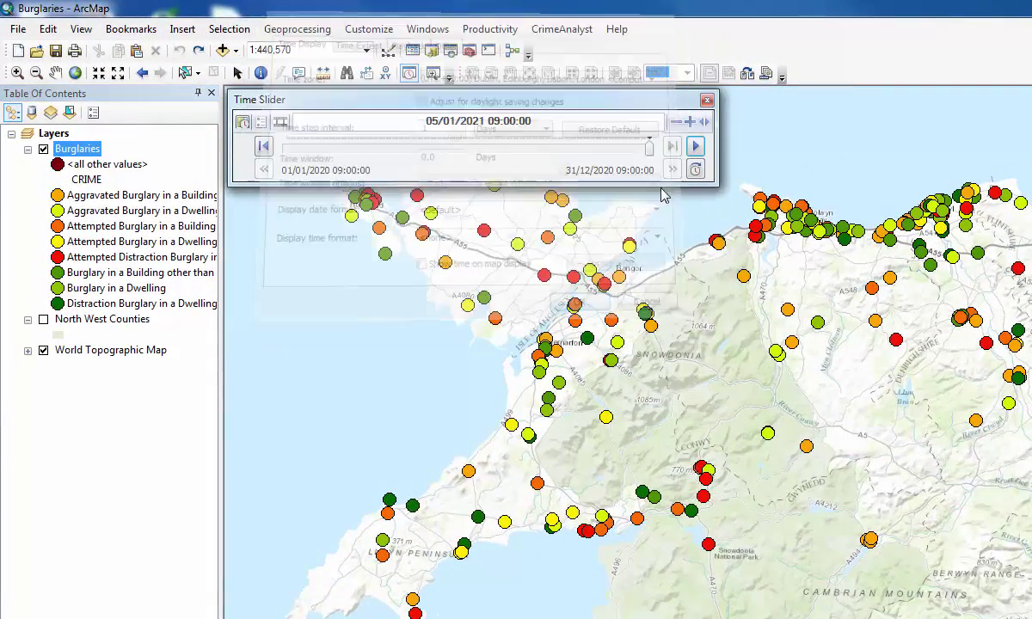
left_click_drag(643, 150, 295, 146)
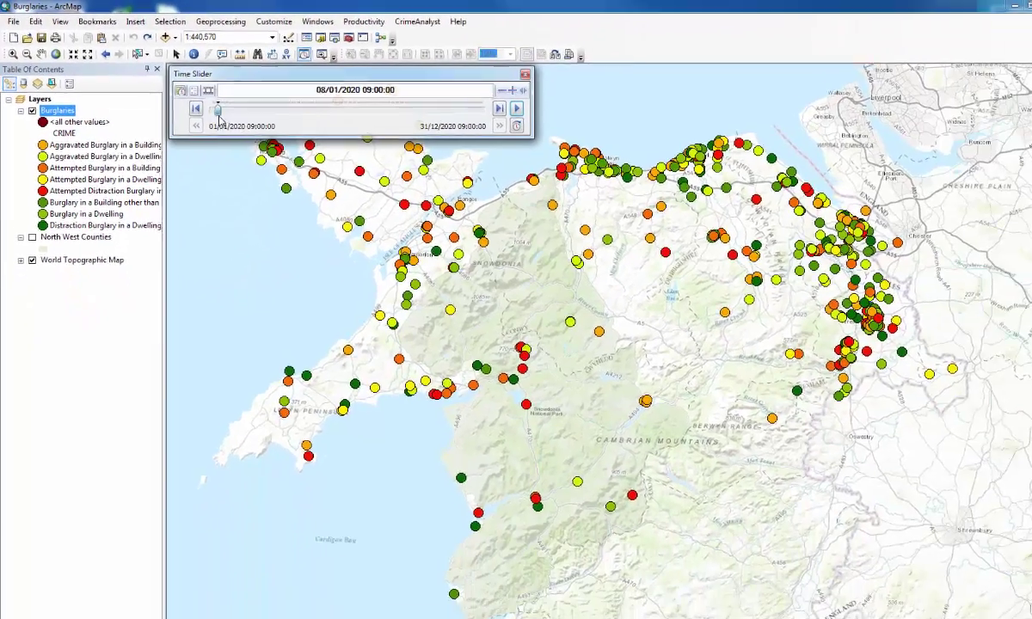
left_click_drag(220, 121, 215, 121)
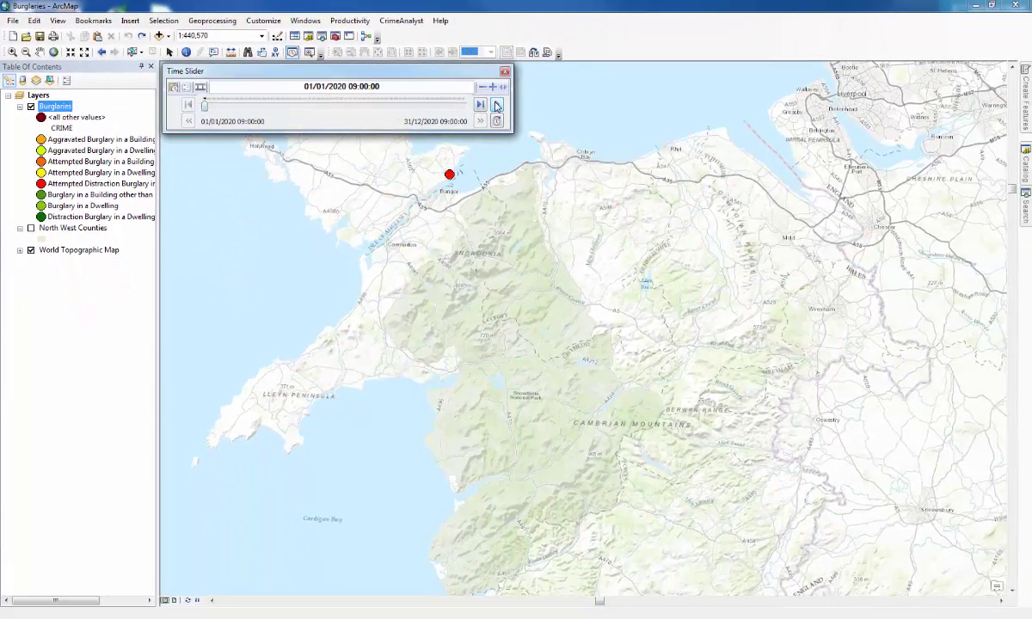
left_click(496, 105)
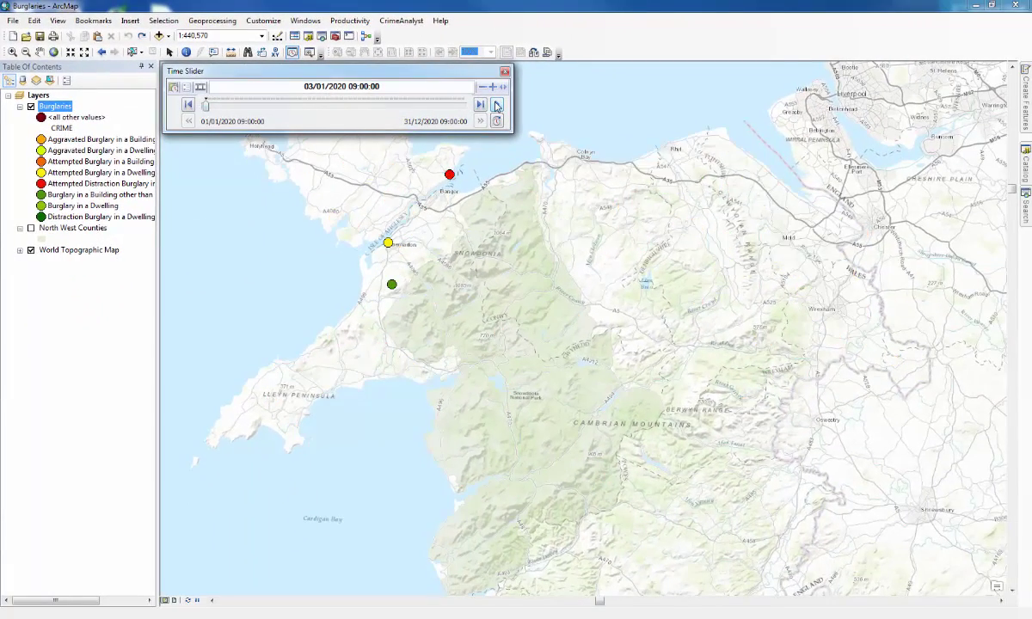